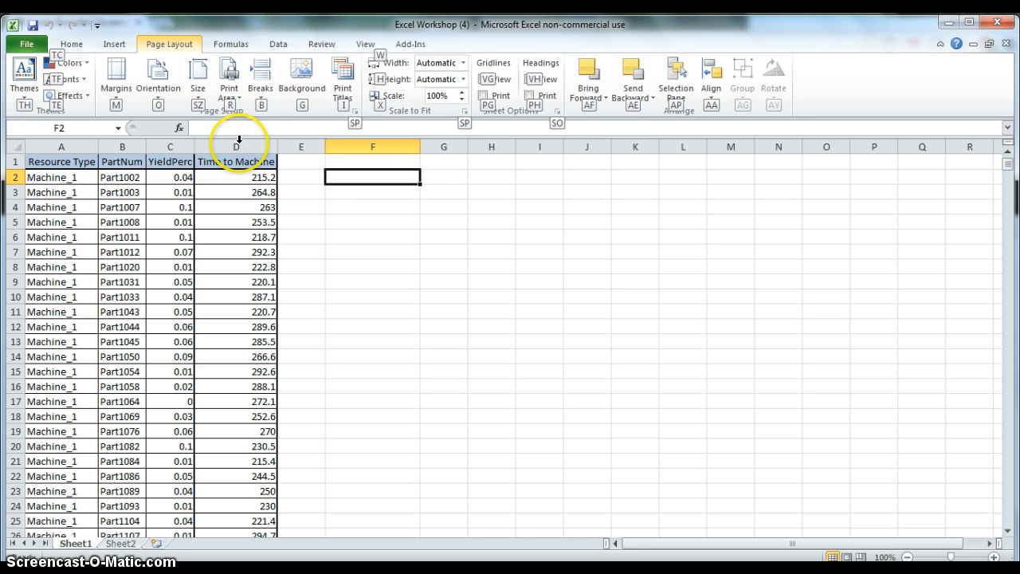
- Add the header "Machine Cost" in cell E1 and fit column E's width to it
left_click(290, 163)
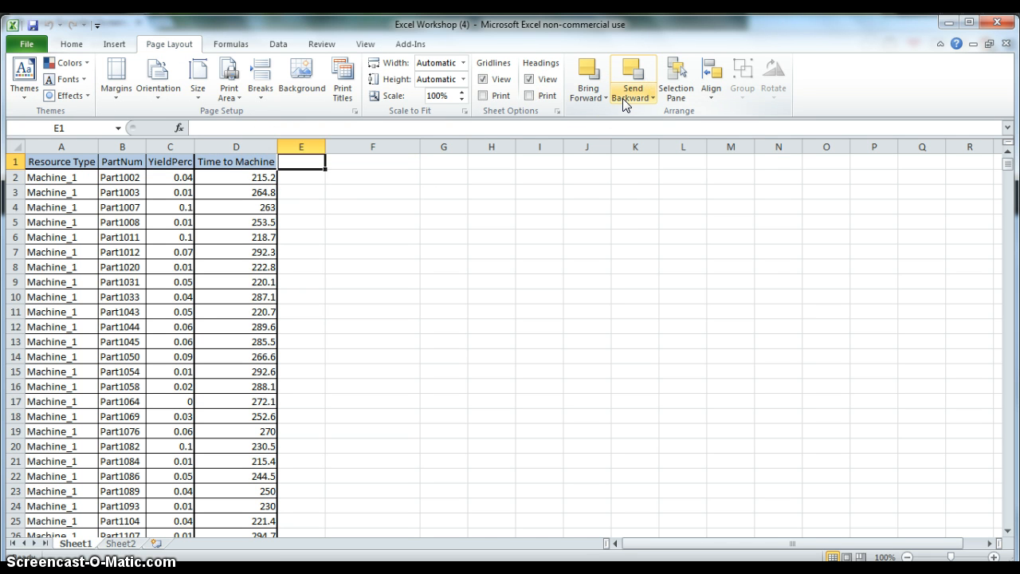
type("Machin")
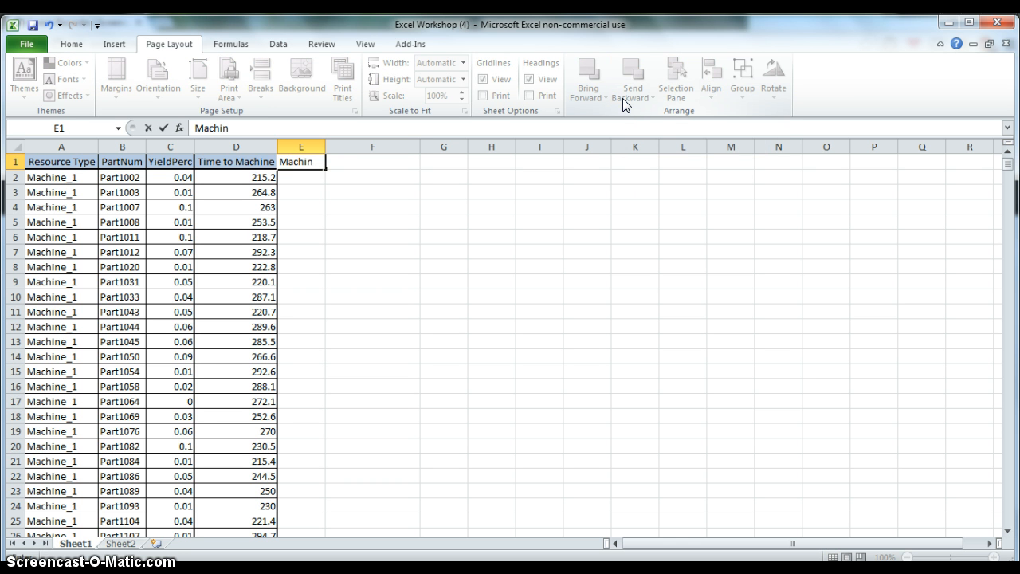
type("e Cost")
key("Return")
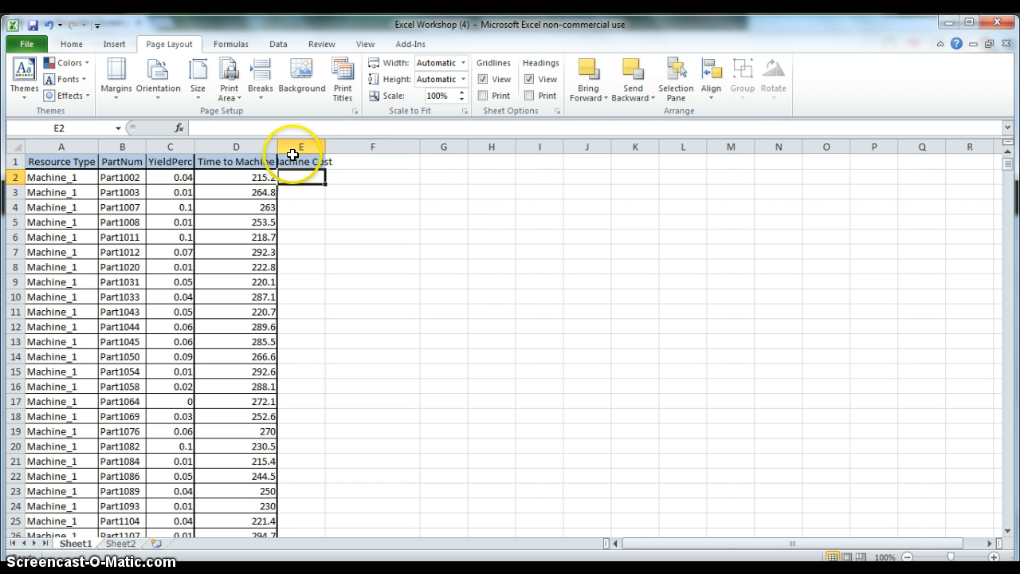
double_click(325, 148)
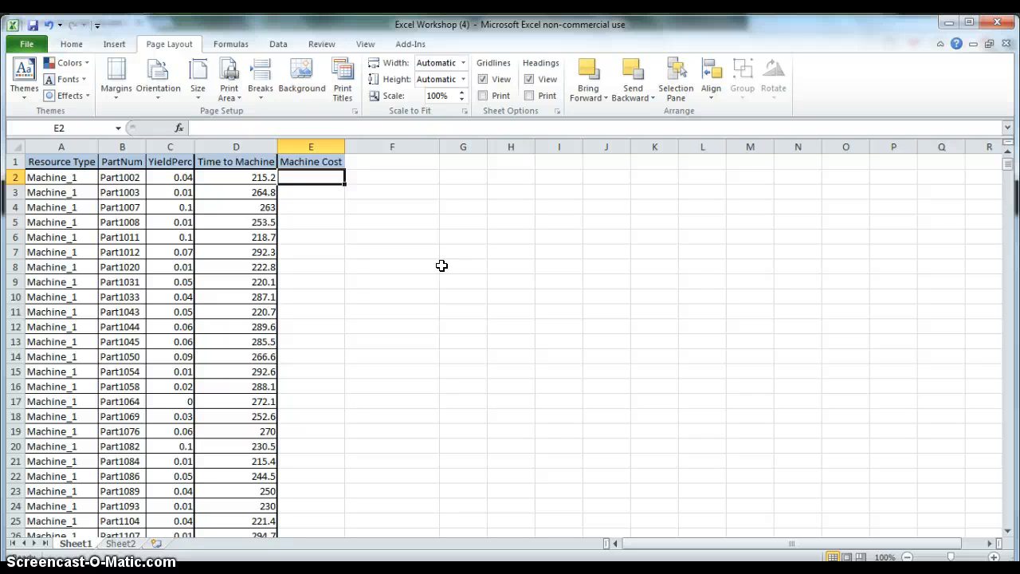
- Enter =VLOOKUP(A2, Sheet2!A:B, 2, FALSE) in cell E2 to fetch the machine's cost by exact match
type("=")
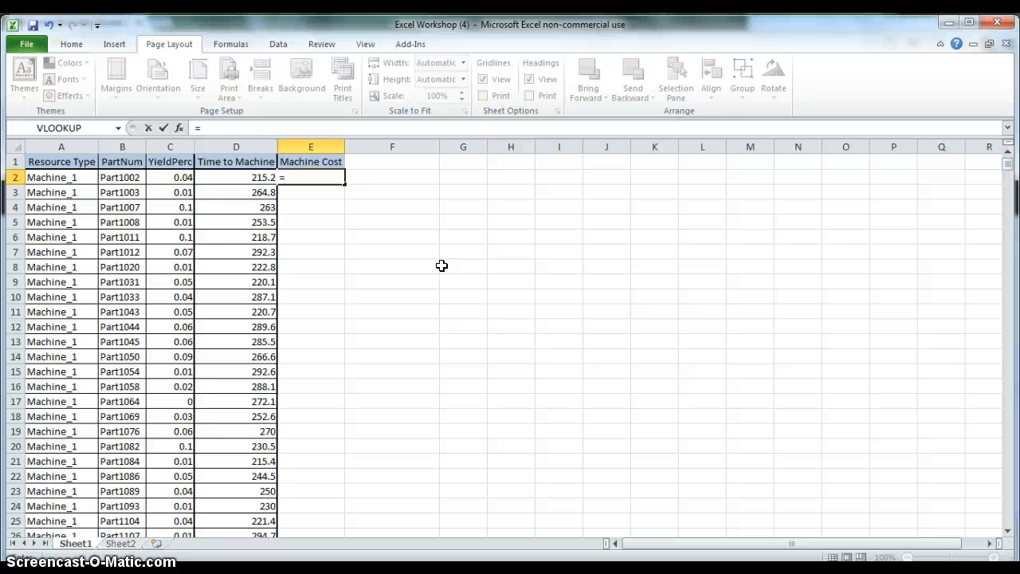
type("vlookup(")
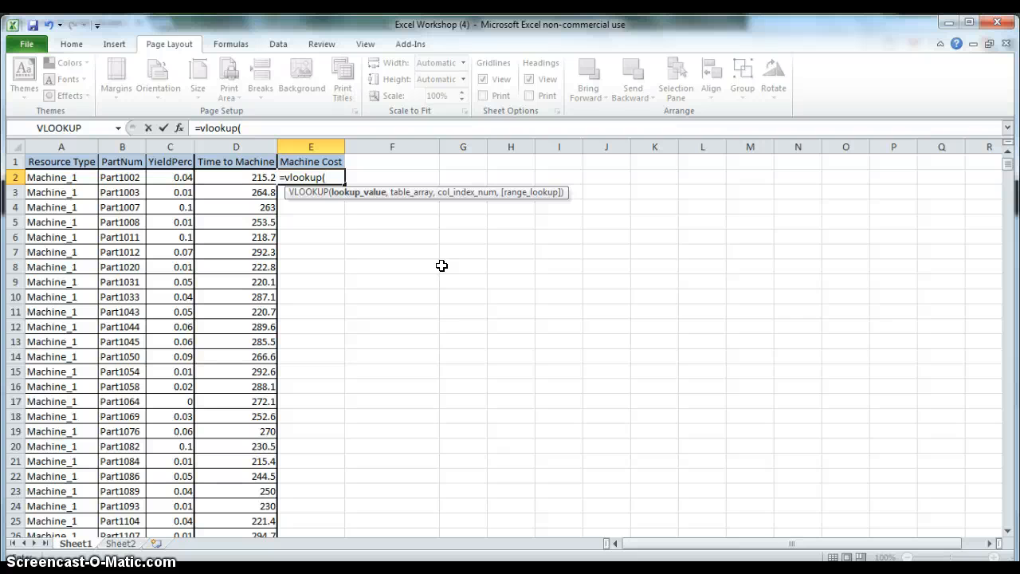
left_click(69, 175)
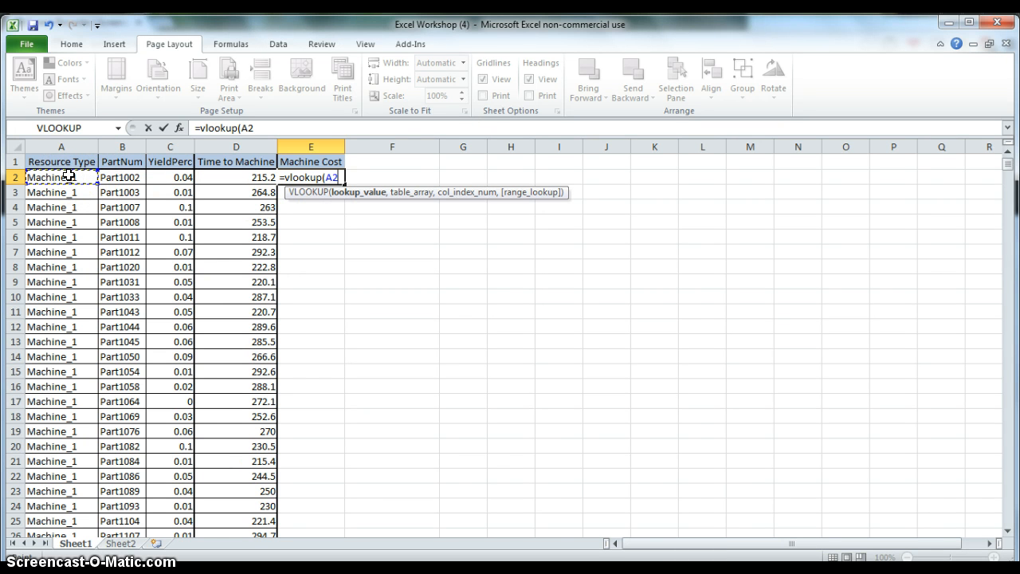
type(",")
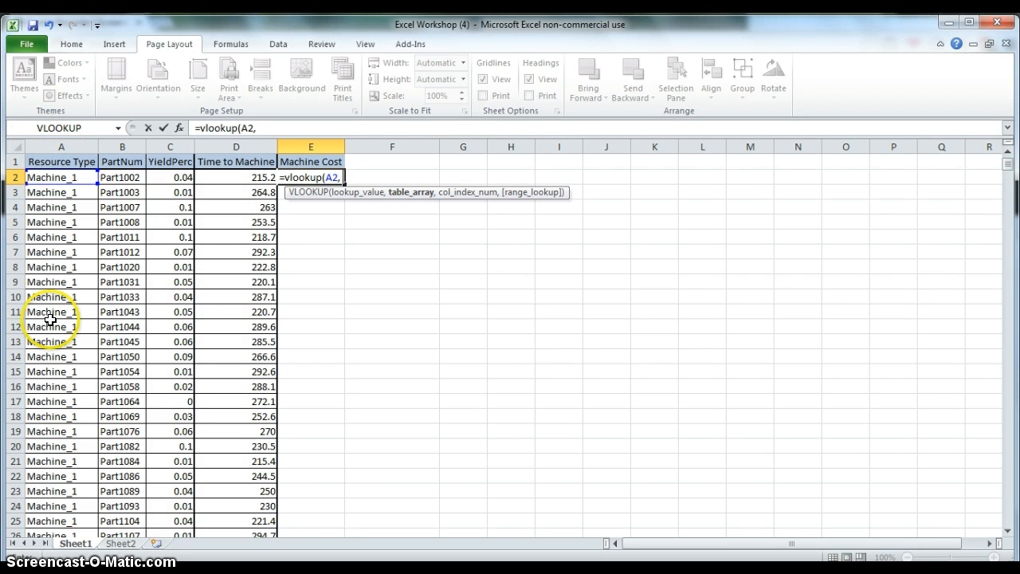
left_click(121, 544)
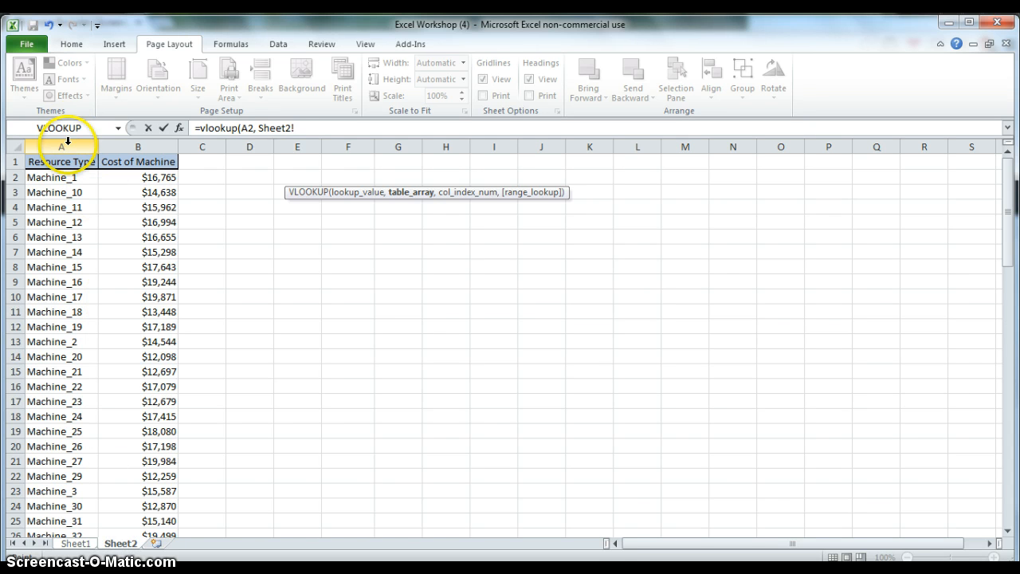
left_click_drag(69, 147, 119, 149)
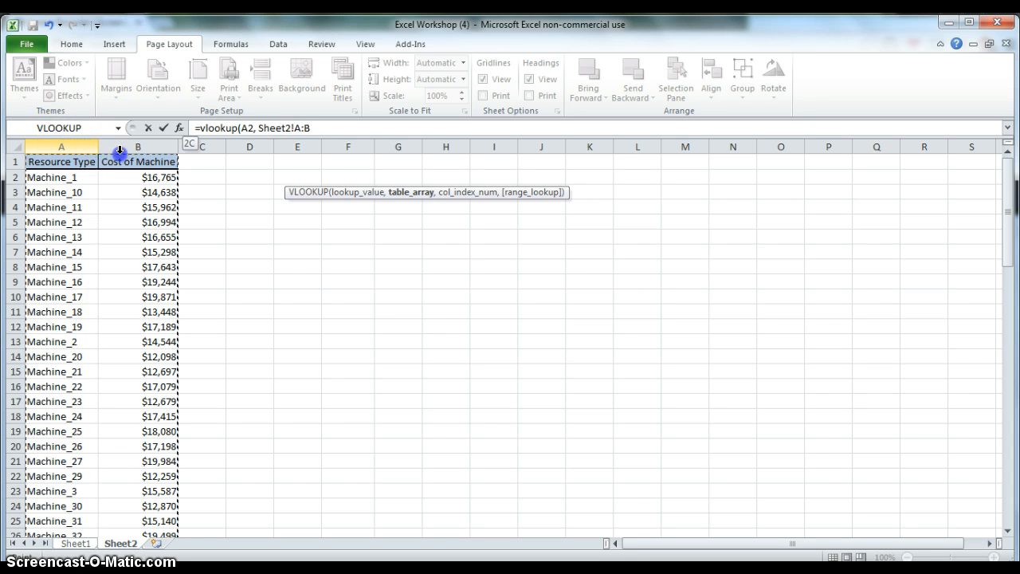
type(",")
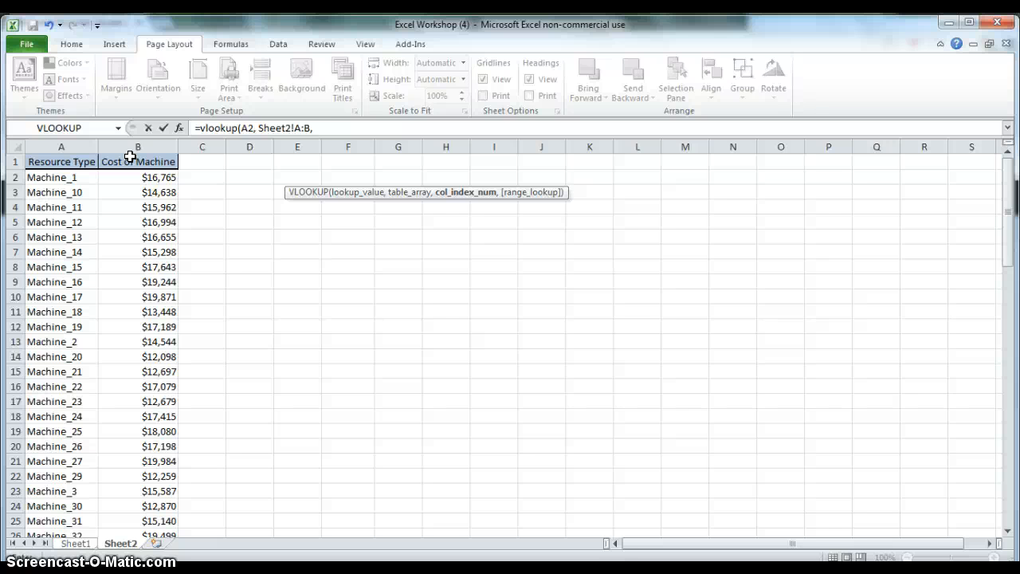
type("2,")
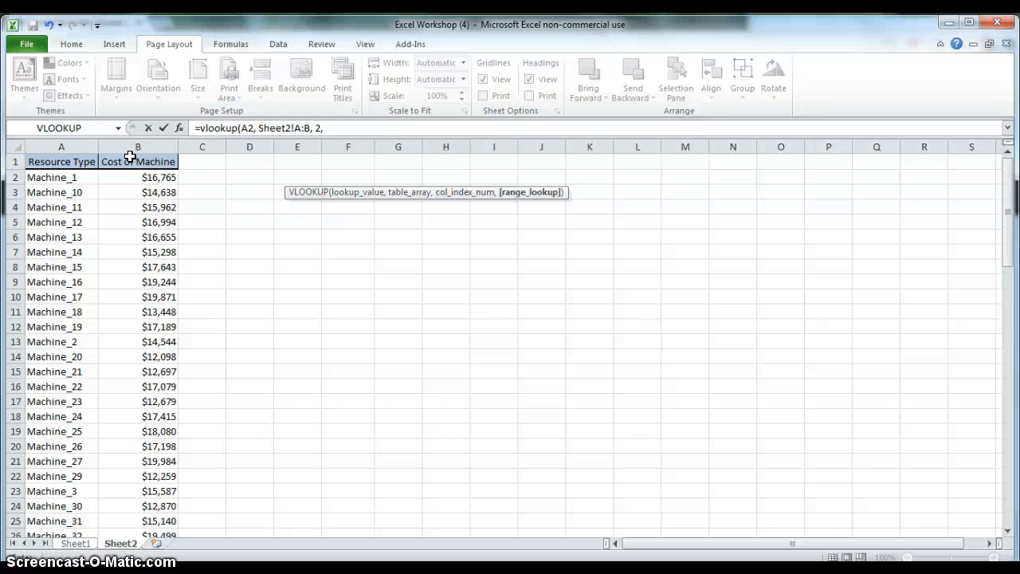
left_click(327, 128)
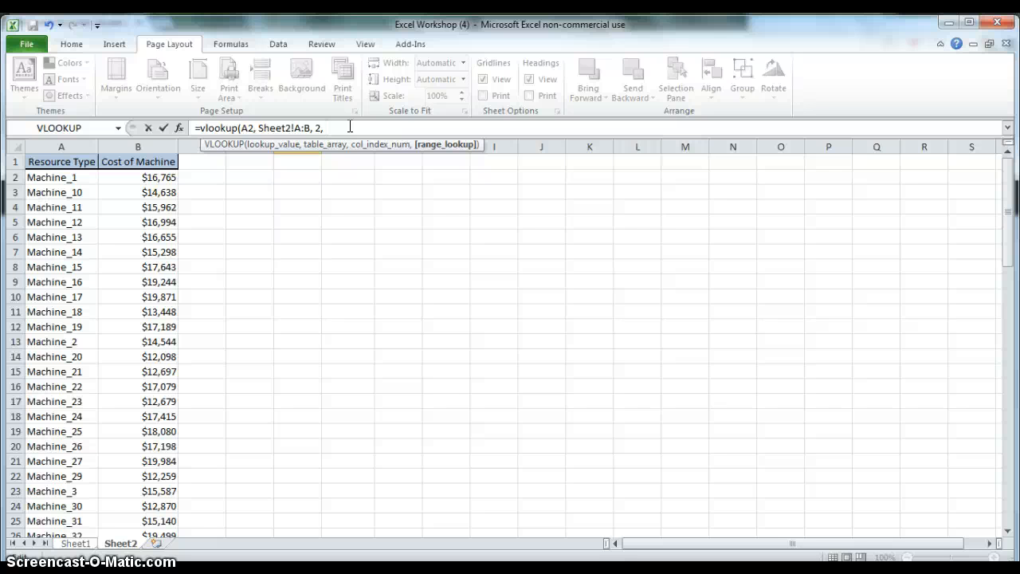
type("false")
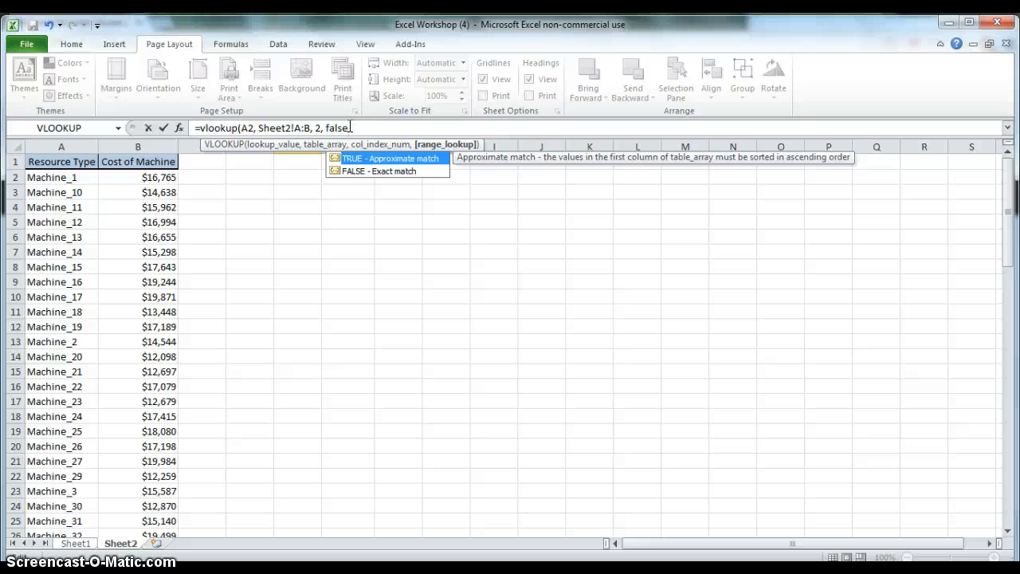
type(")")
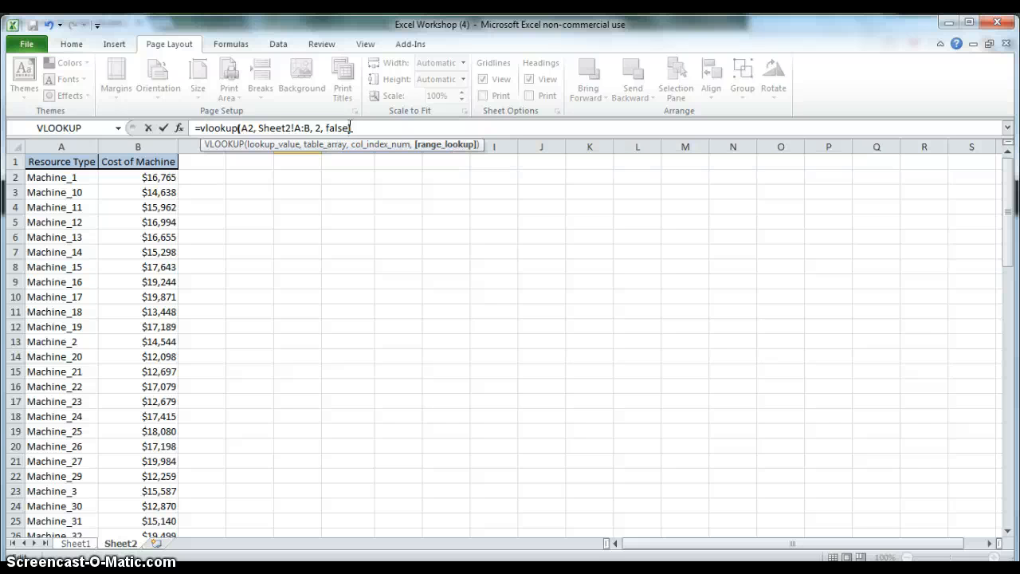
key("Return")
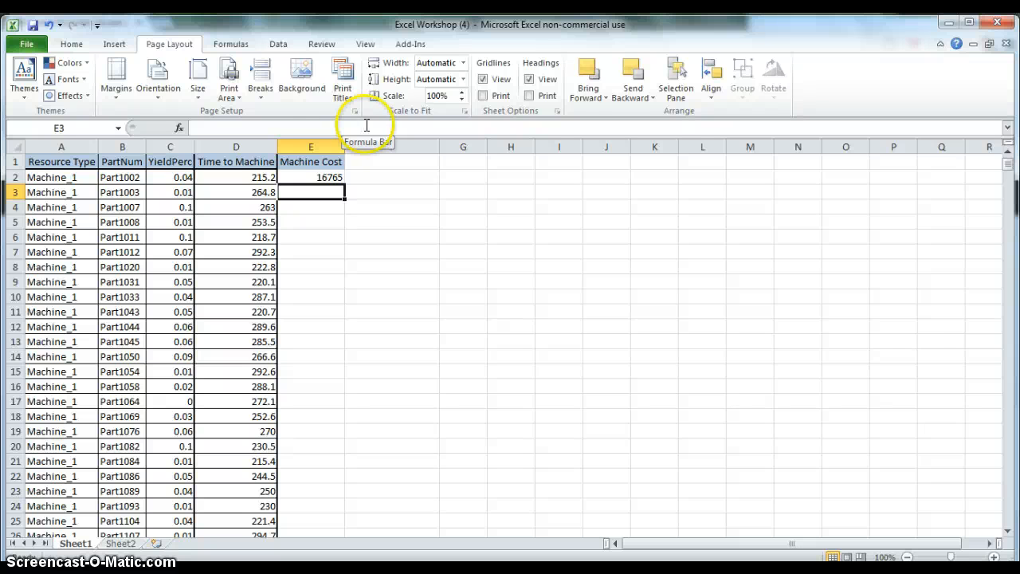
- Fill the E2 lookup formula down the Machine Cost column for all data rows and look through the filled cells
left_click(309, 177)
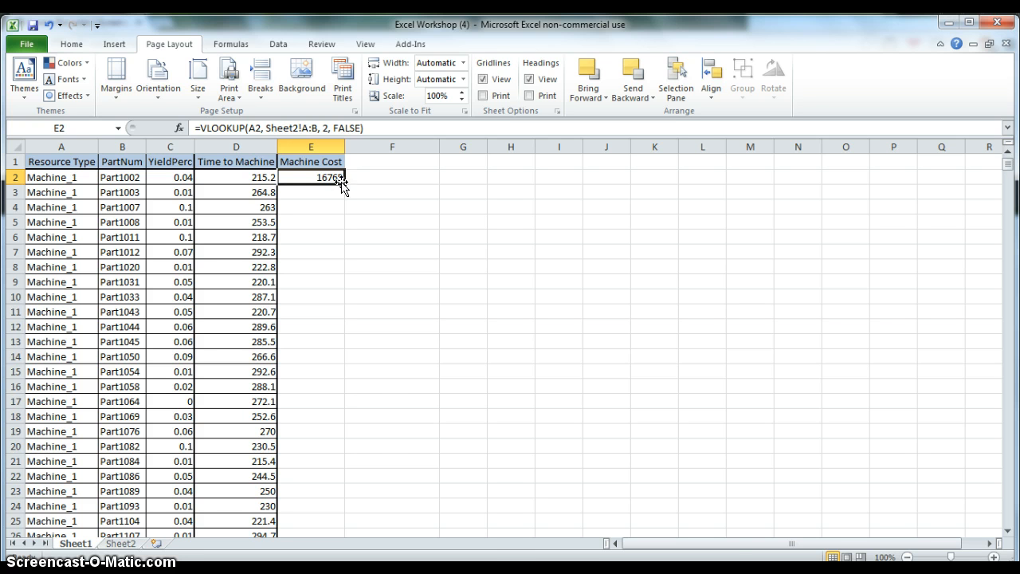
double_click(343, 183)
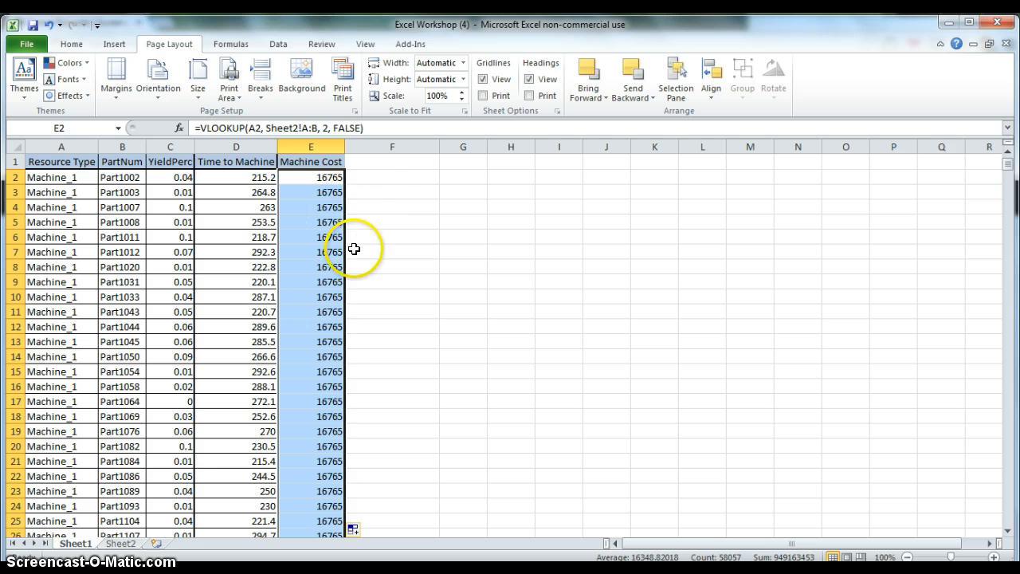
scroll(304, 302, "down", 11)
scroll(304, 302, "down", 20)
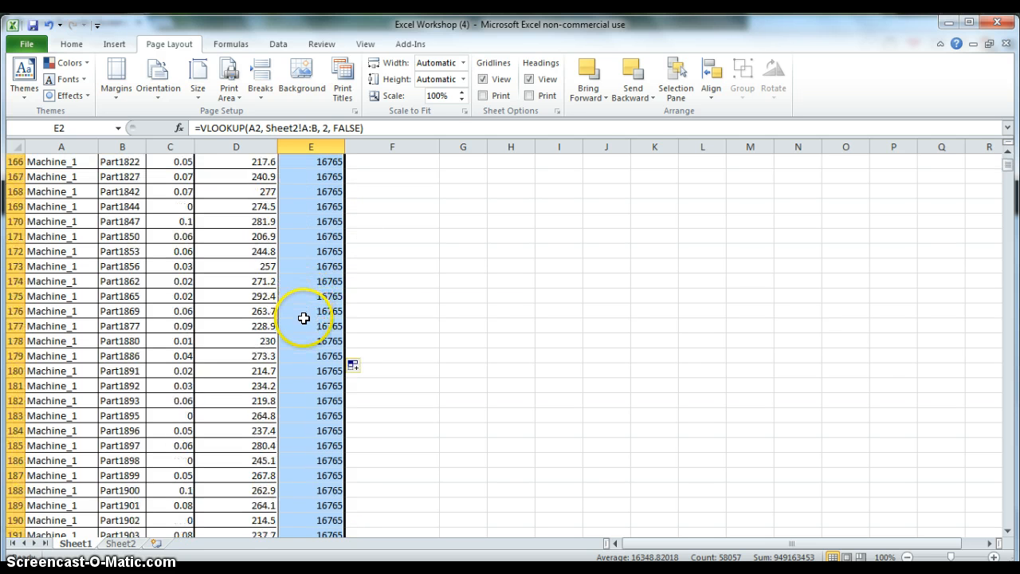
scroll(304, 320, "down", 20)
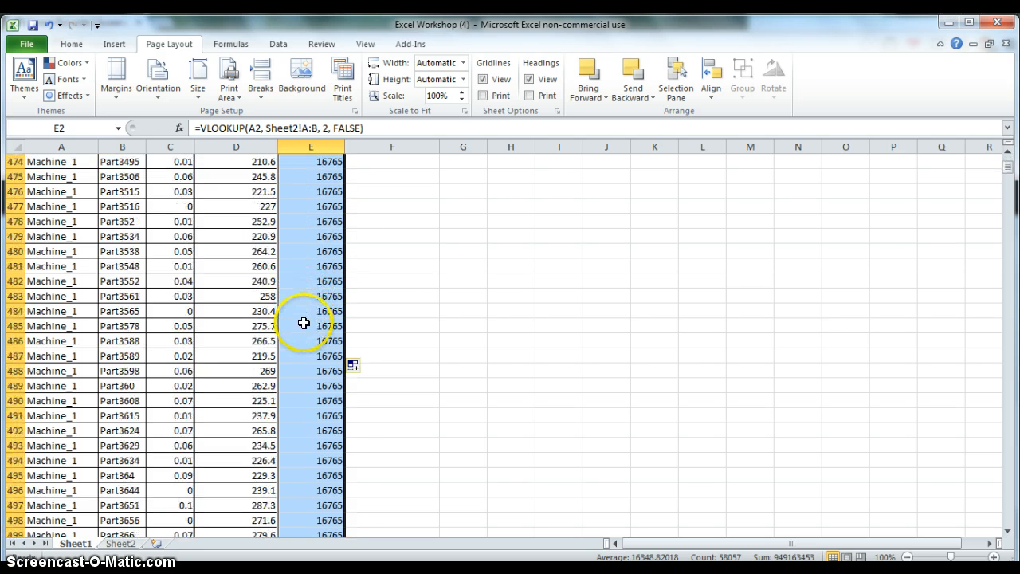
scroll(306, 324, "up", 20)
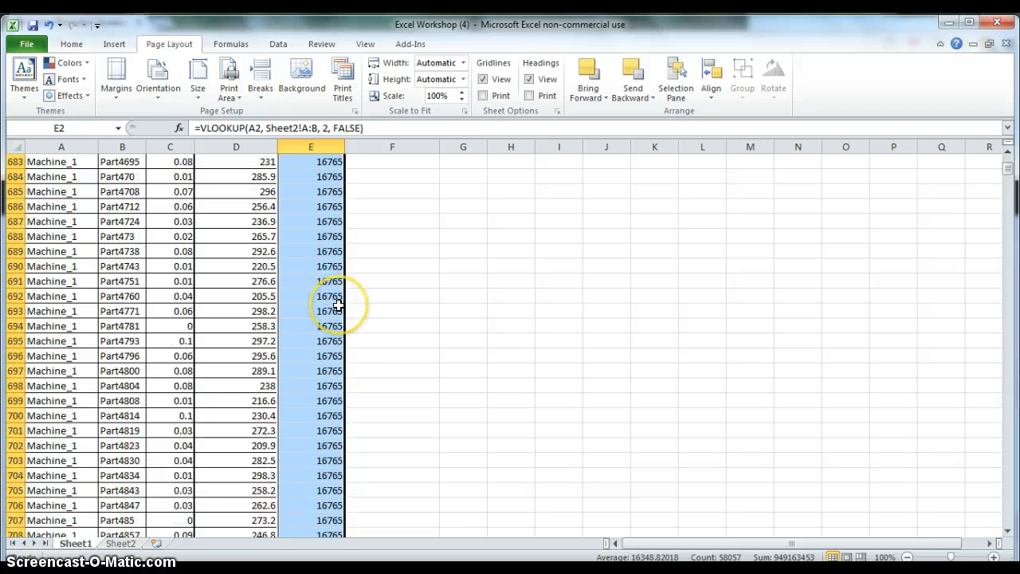
scroll(338, 305, "up", 20)
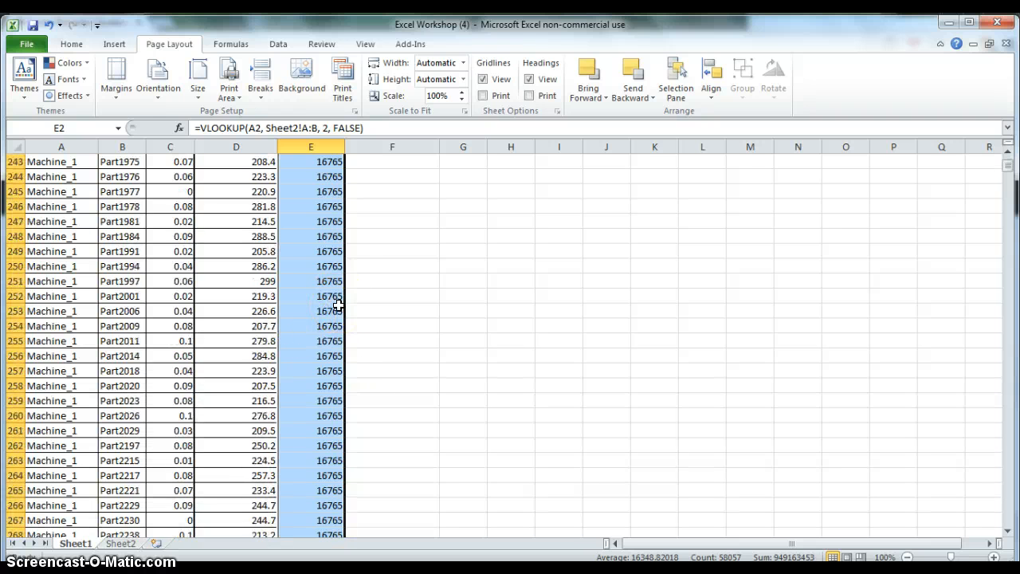
scroll(338, 305, "up", 20)
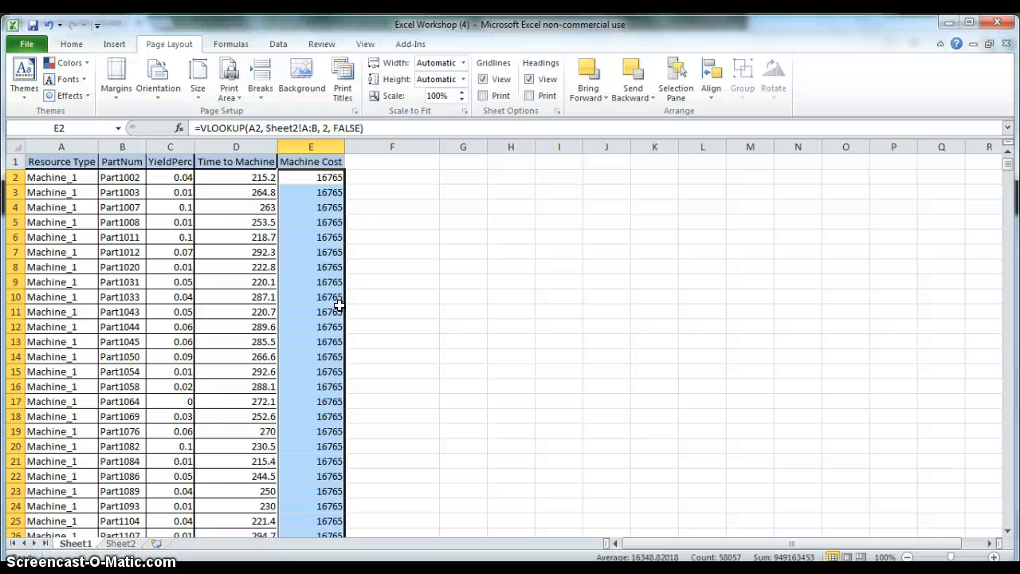
- Enter a second "Machine Cost" header in cell F1
left_click(374, 157)
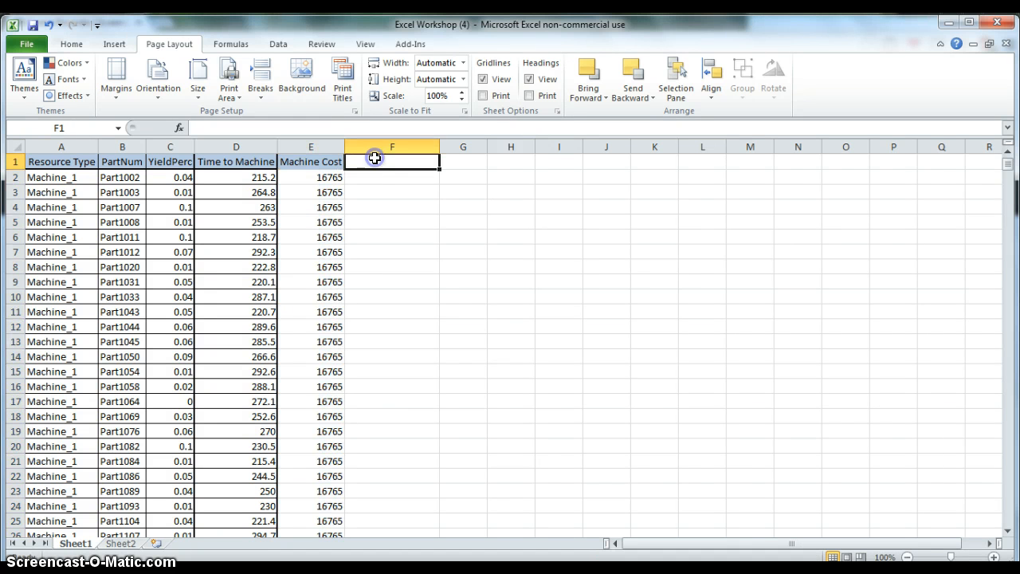
type("M")
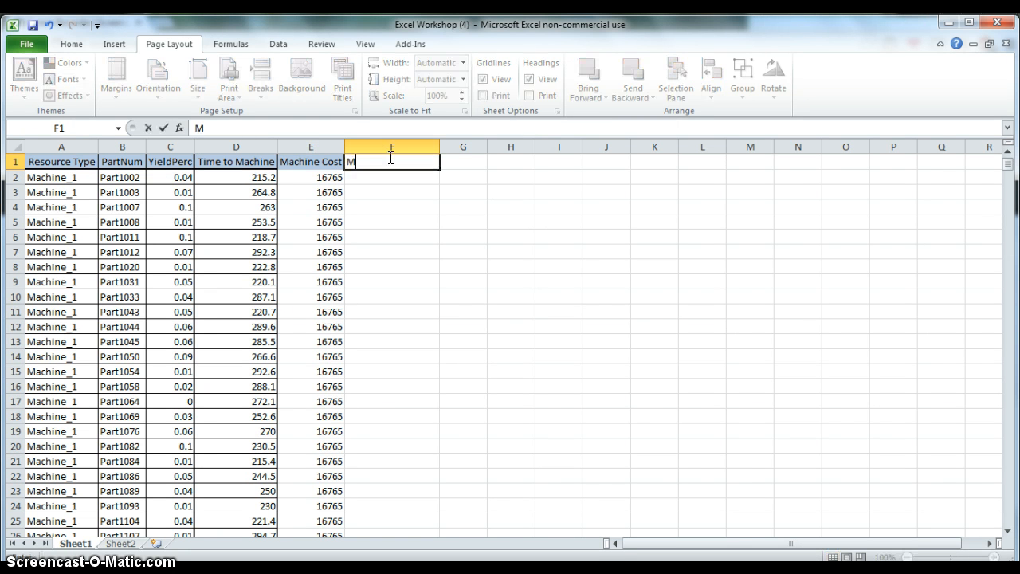
type("achine Cost")
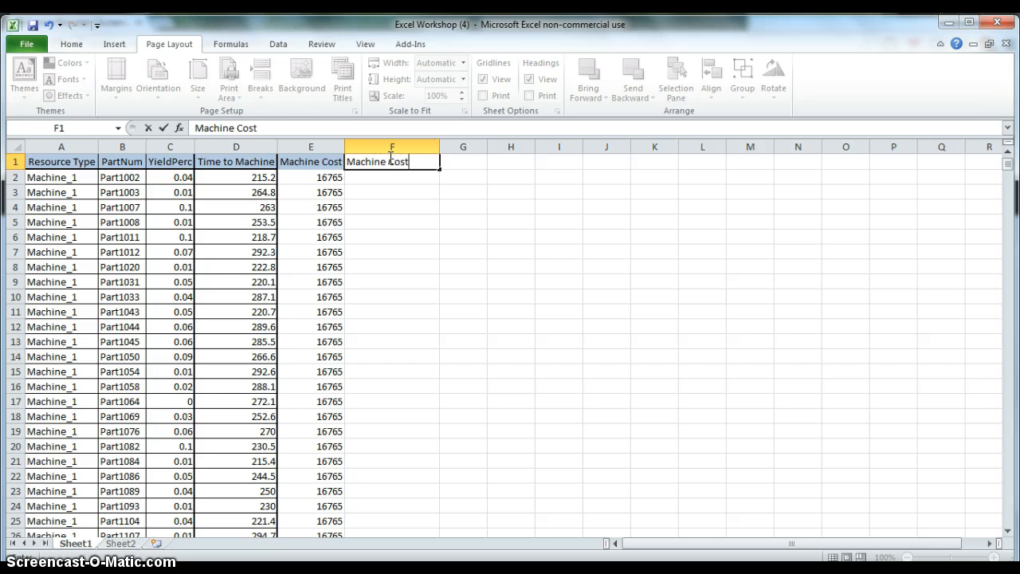
key("Return")
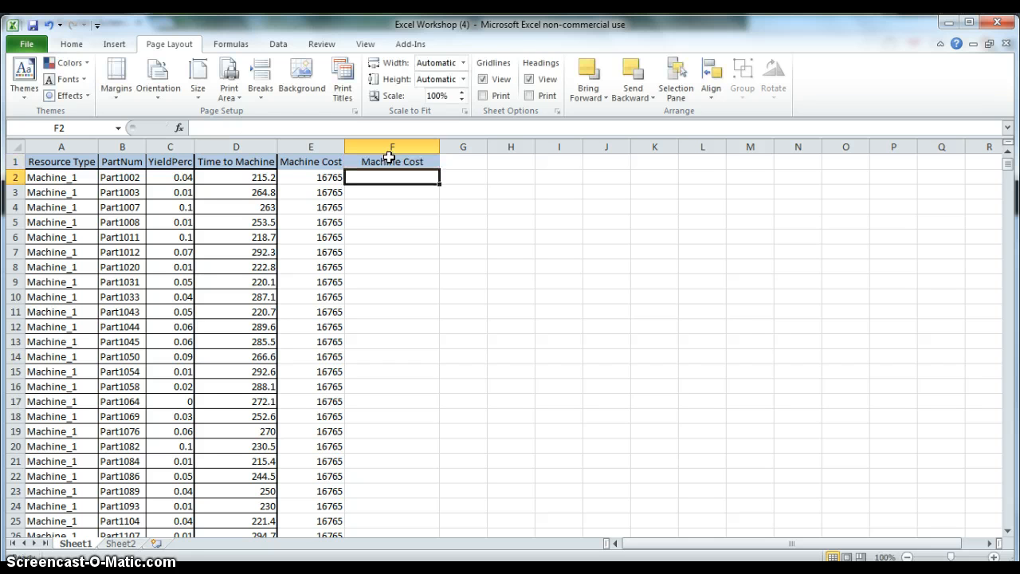
- Enter =VLOOKUP(A2, Sheet2!A2:B84, 2, FALSE) in cell F2 to fetch the machine's cost from the limited cell range
type("=v")
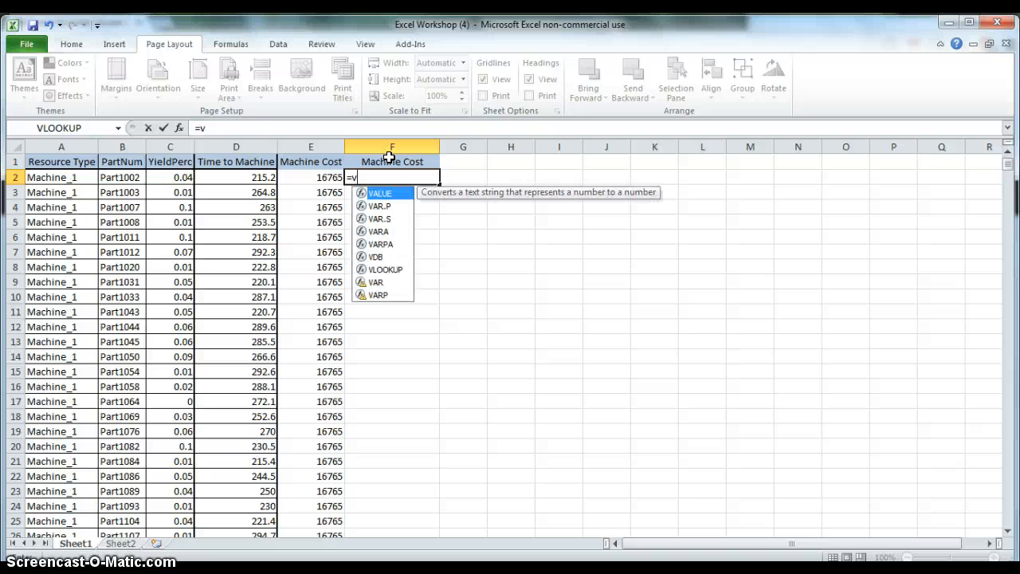
type("look")
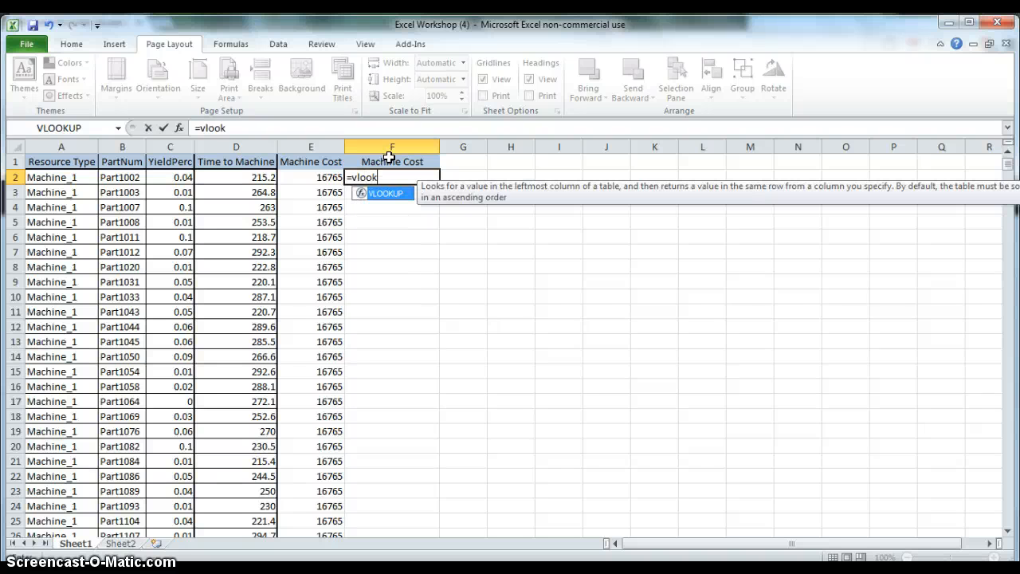
type("up(")
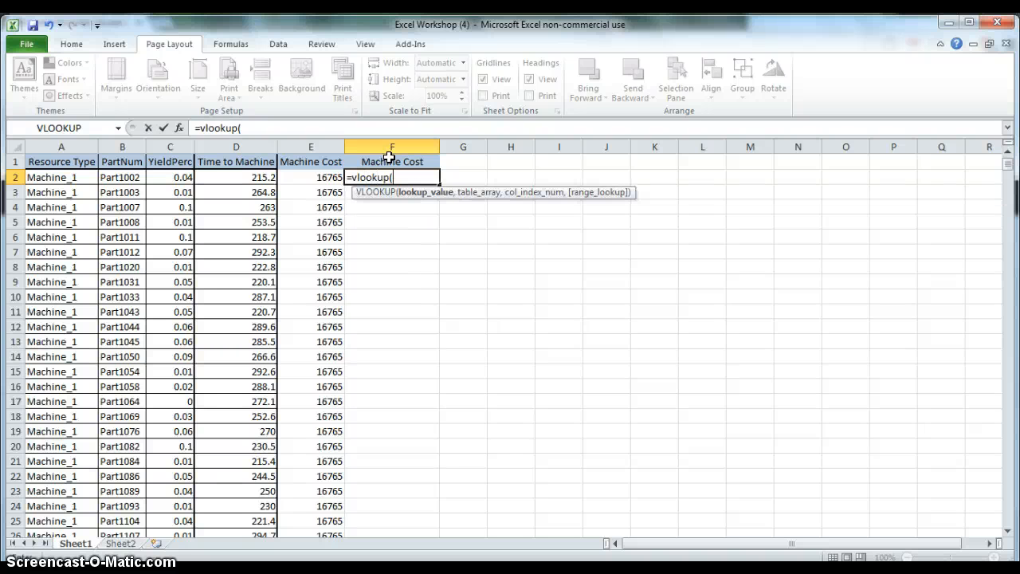
left_click(80, 180)
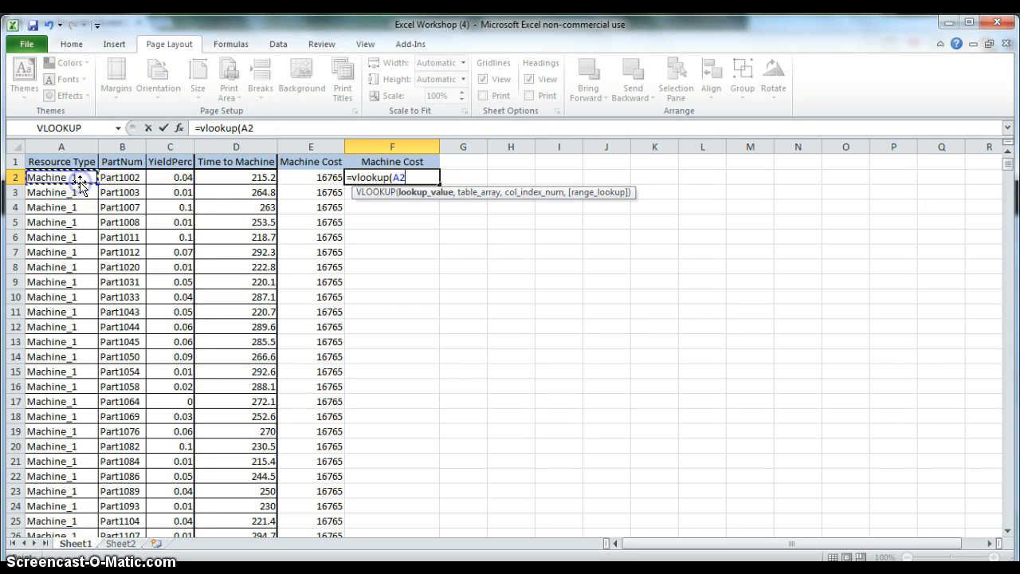
type(",")
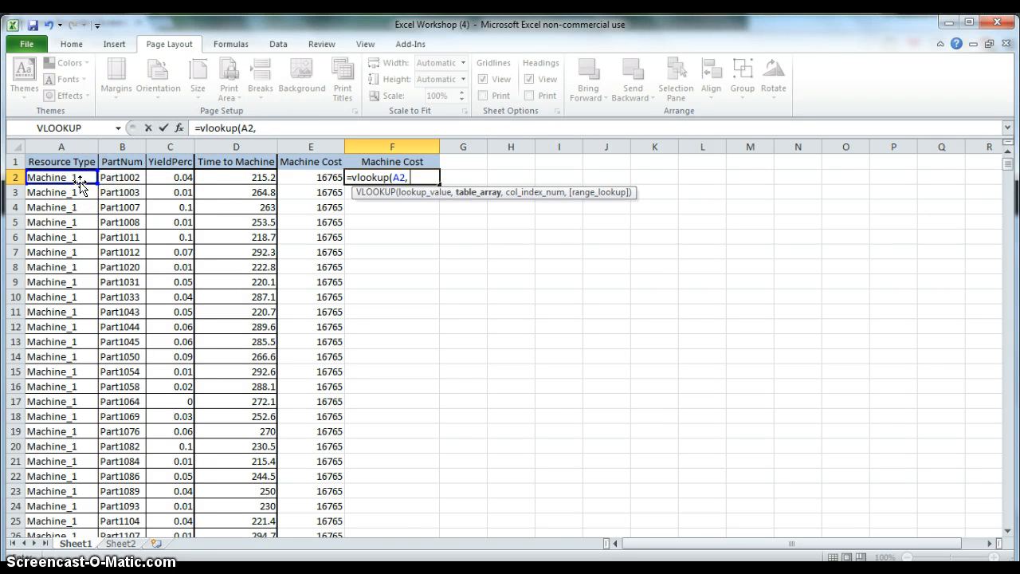
left_click(111, 541)
left_click(52, 176)
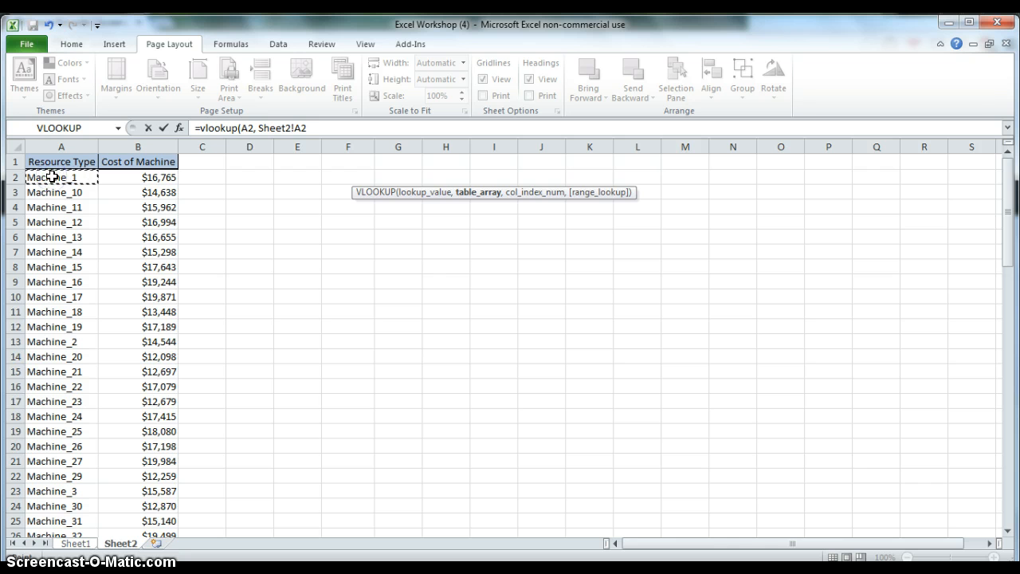
key("ctrl+shift+Down")
key("ctrl+shift+Right")
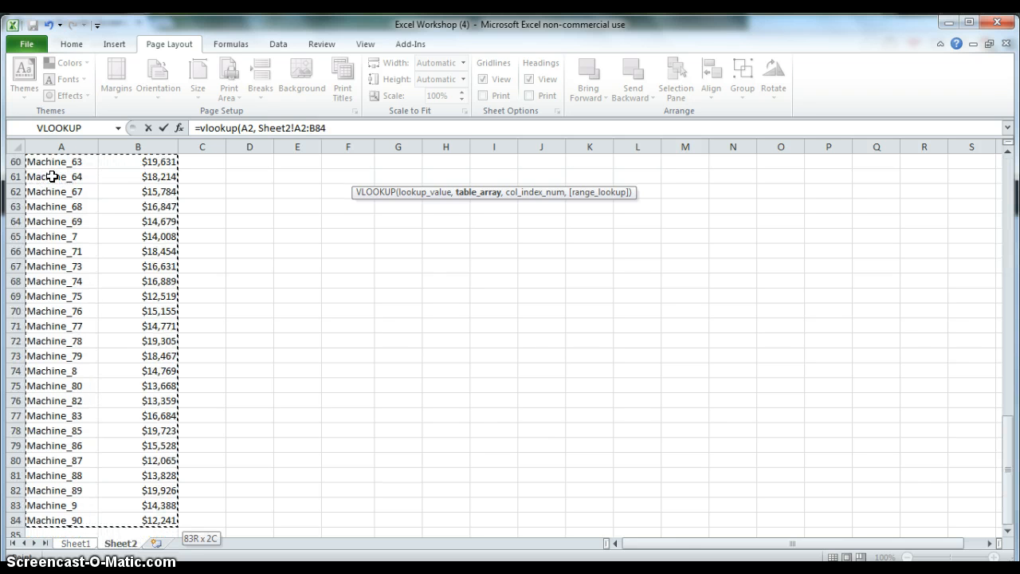
type(")")
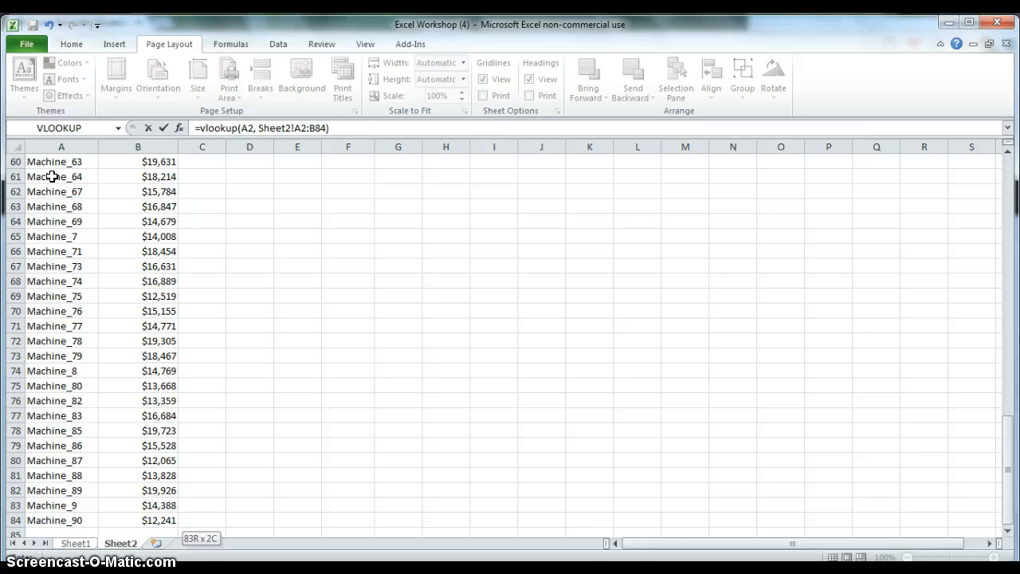
key("BackSpace")
type(",")
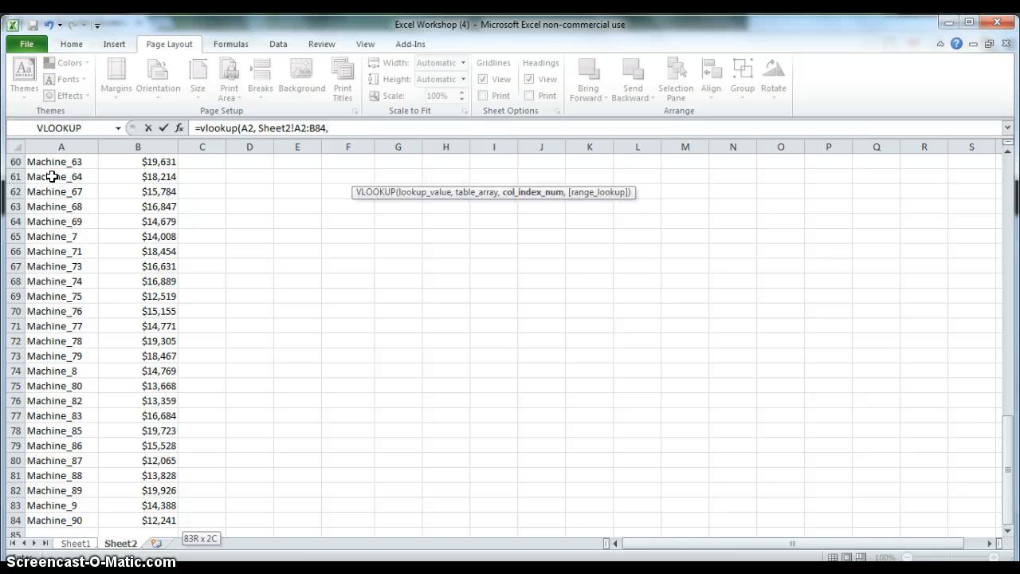
type(" 2, false)")
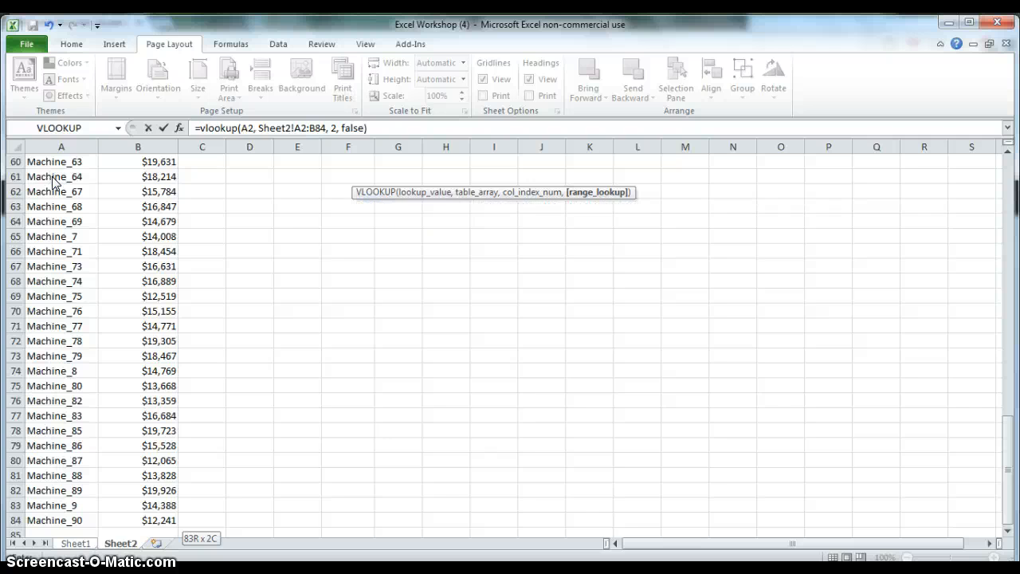
key("Return")
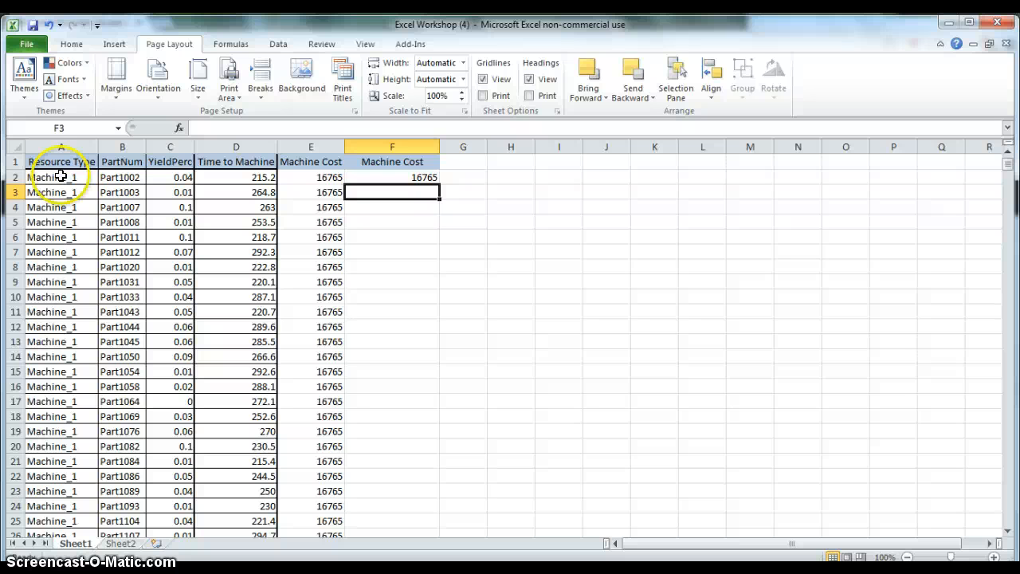
- Fill the F2 lookup formula down column F and compare the table ranges in cells F2 and F3
left_click(379, 176)
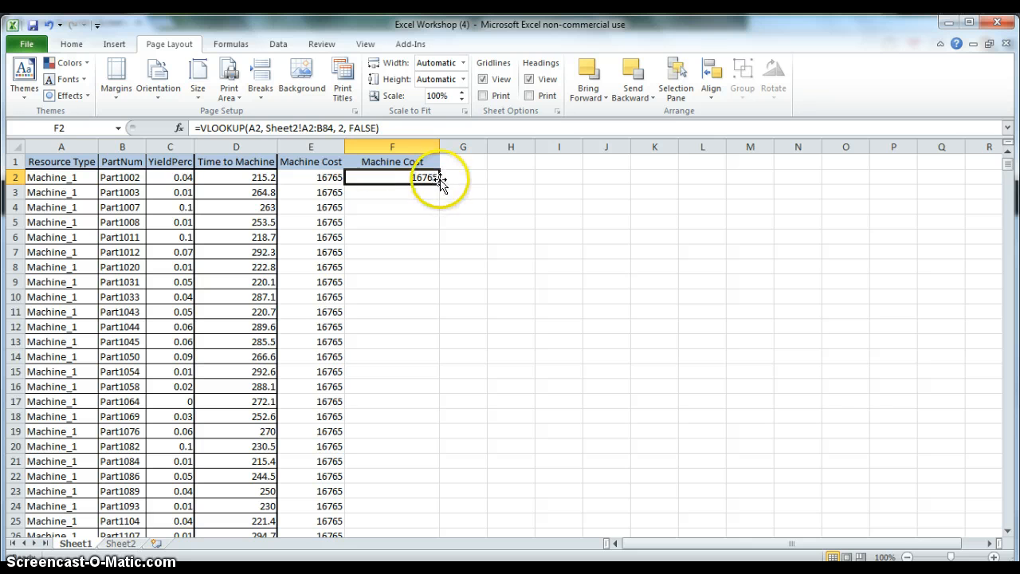
double_click(440, 184)
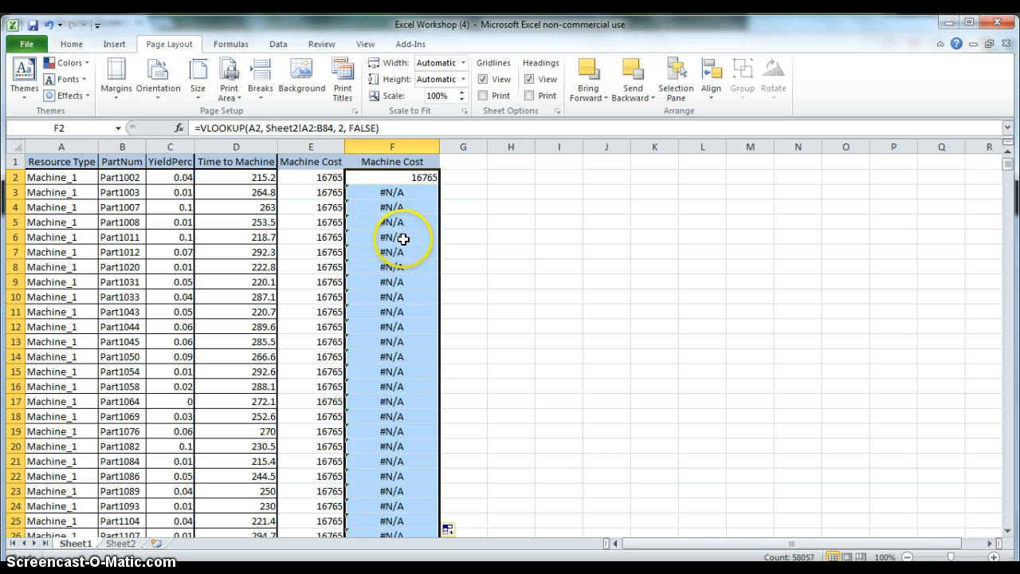
left_click(391, 192)
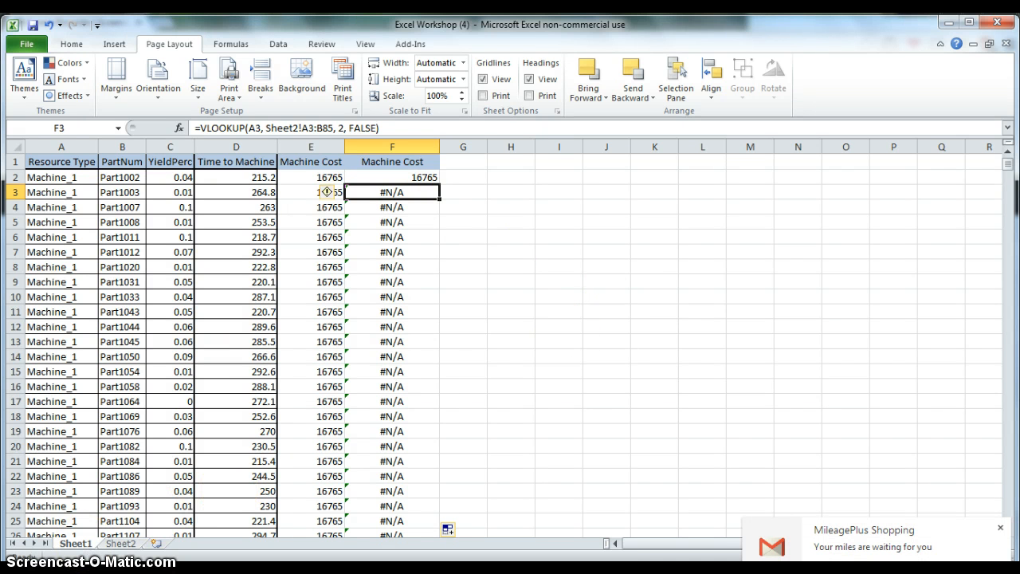
key("Up")
key("alt")
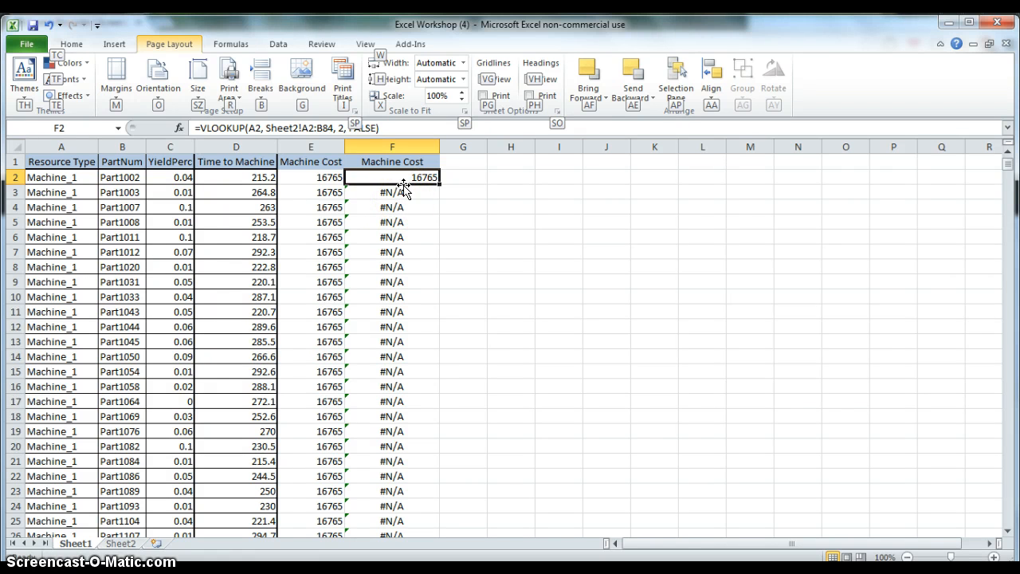
left_click(401, 192)
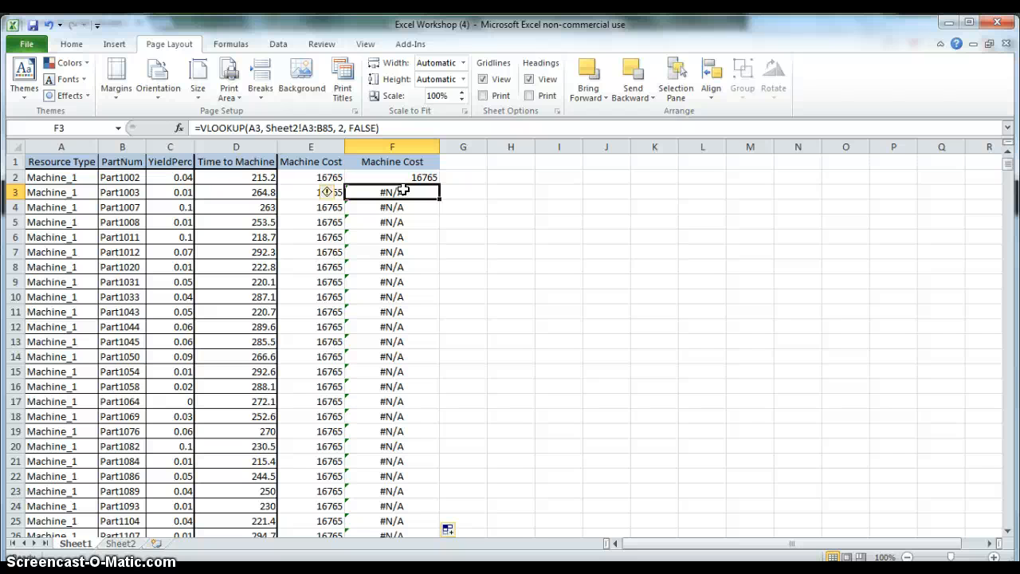
- Make the table range in the F2 formula absolute, as Sheet2!$A$2:$B$84
left_click(406, 175)
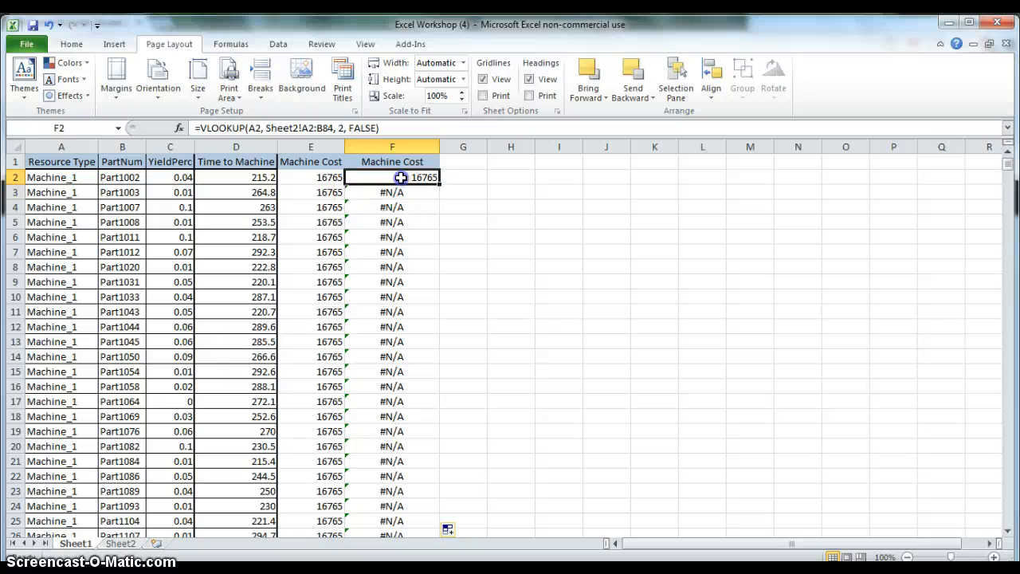
left_click(304, 128)
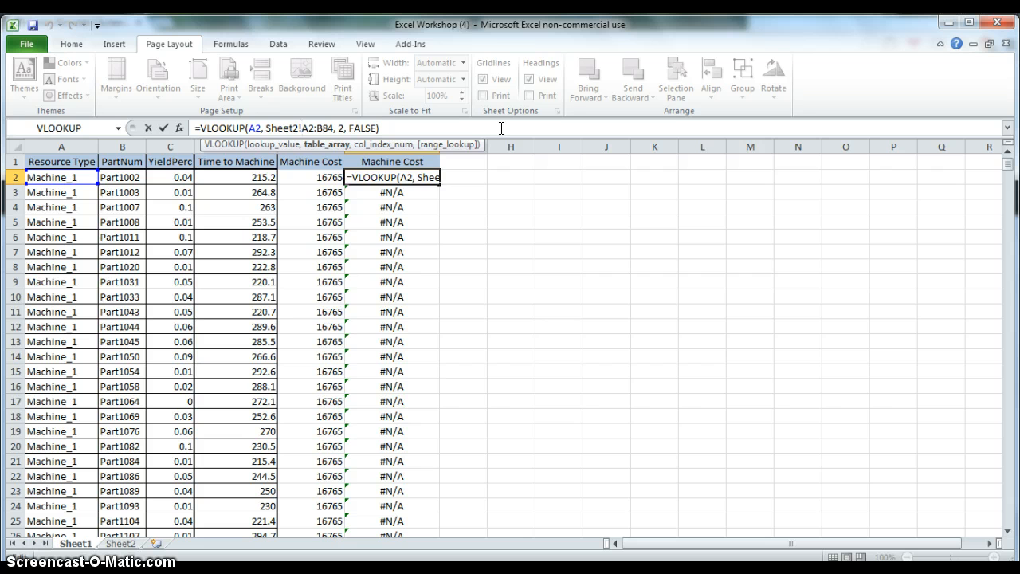
type("$A")
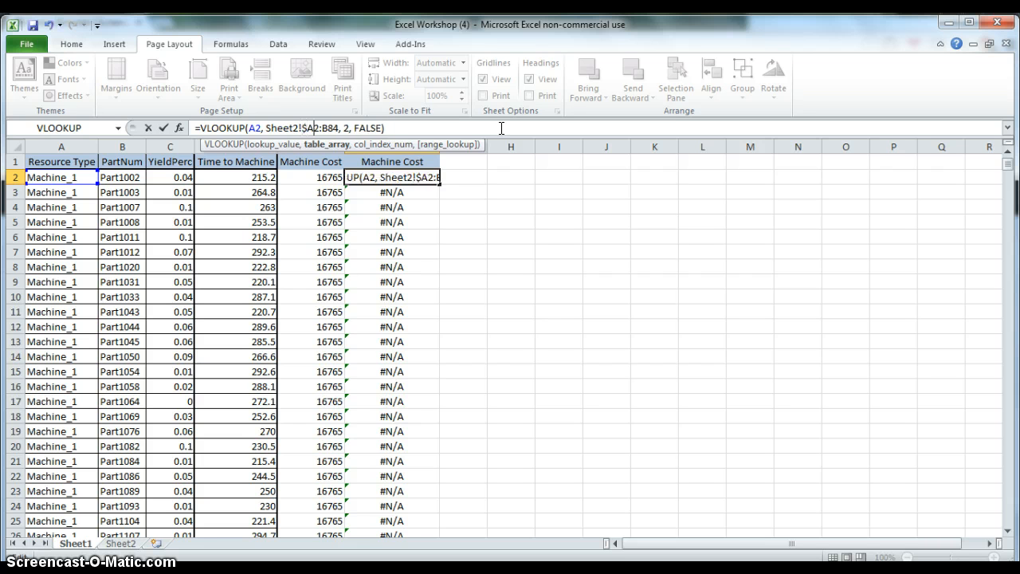
type("$2:")
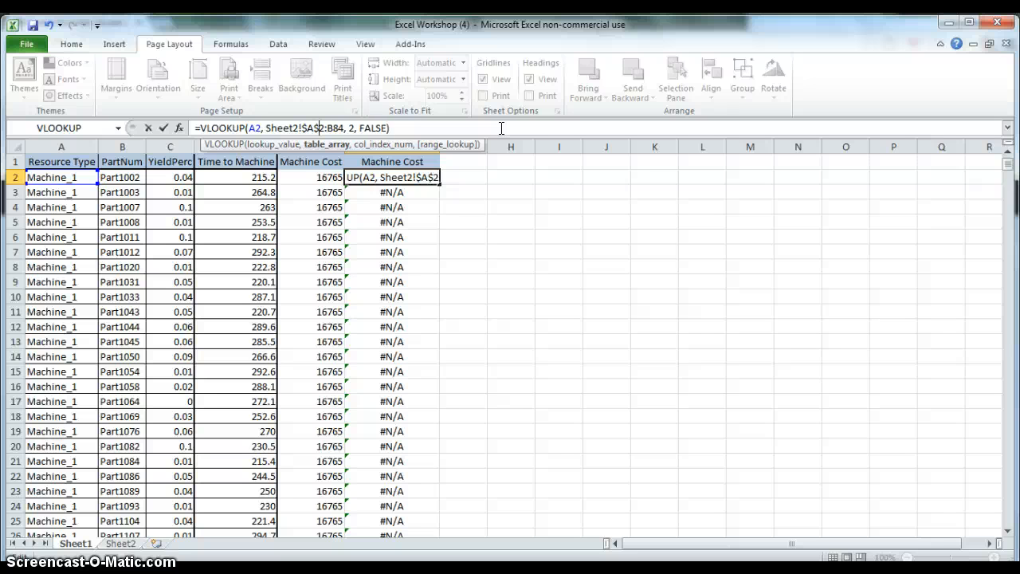
type("$")
key("Right")
type("$")
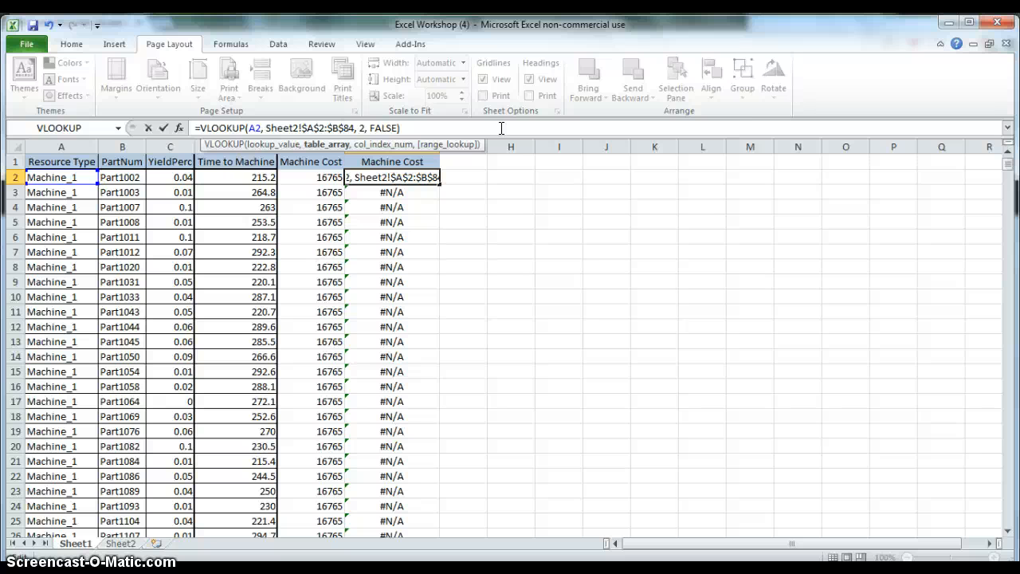
key("Return")
- Fill the F2 formula with absolute references down column F for all data rows
left_click(405, 177)
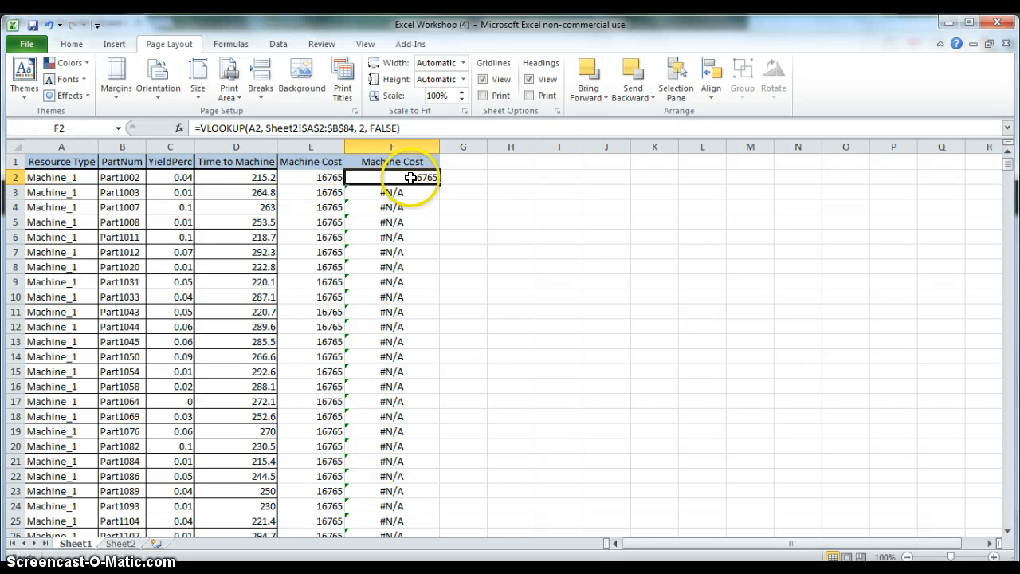
double_click(441, 185)
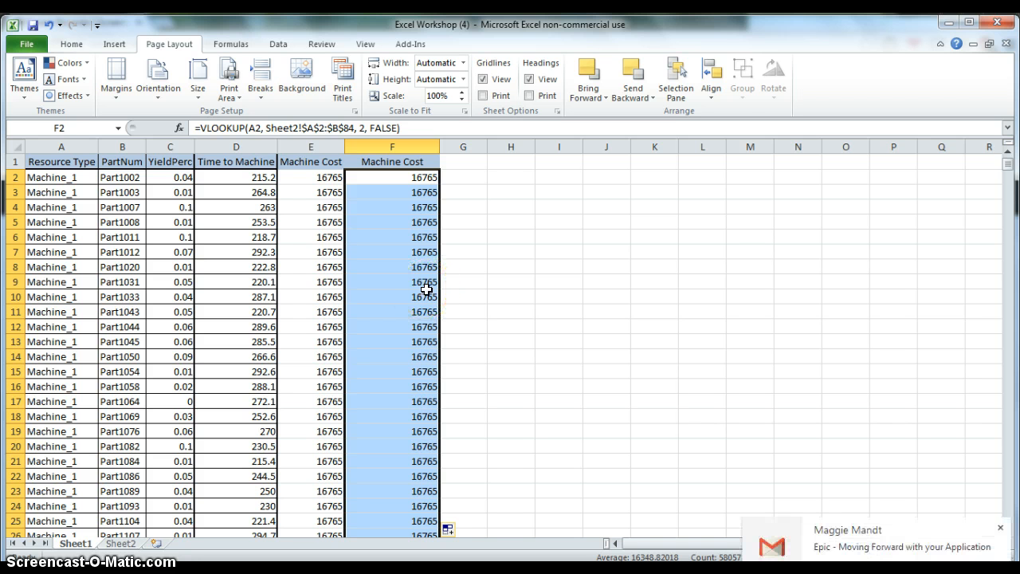
key("alt")
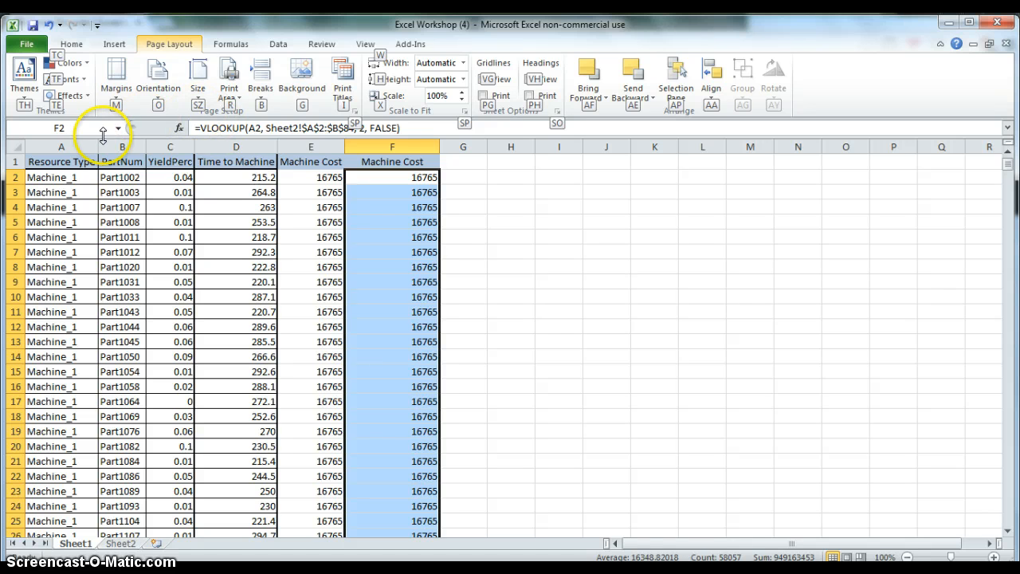
- Create a PivotTable from Sheet1 columns A to D on a new worksheet
left_click_drag(62, 147, 226, 140)
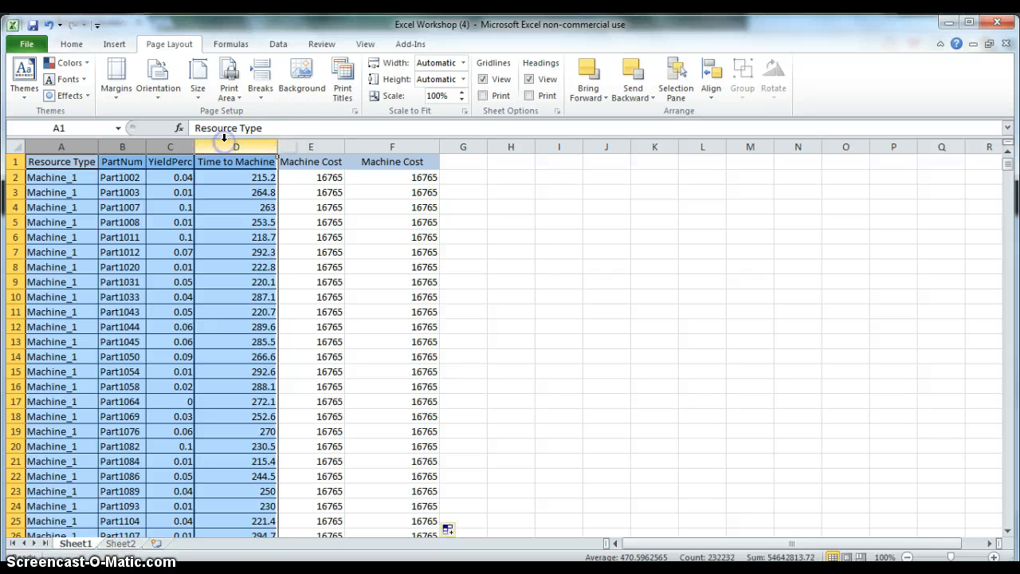
left_click(114, 44)
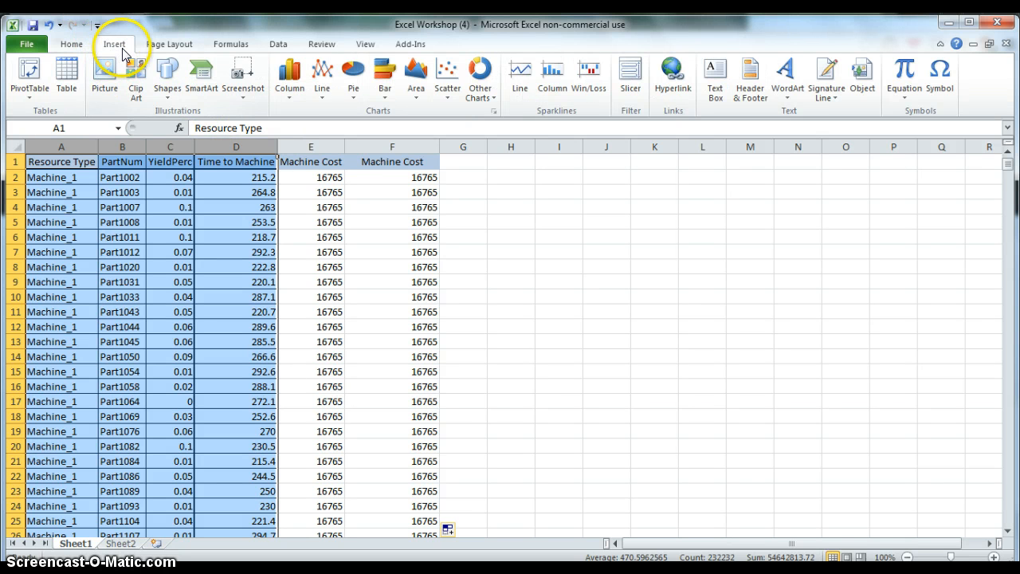
left_click(34, 70)
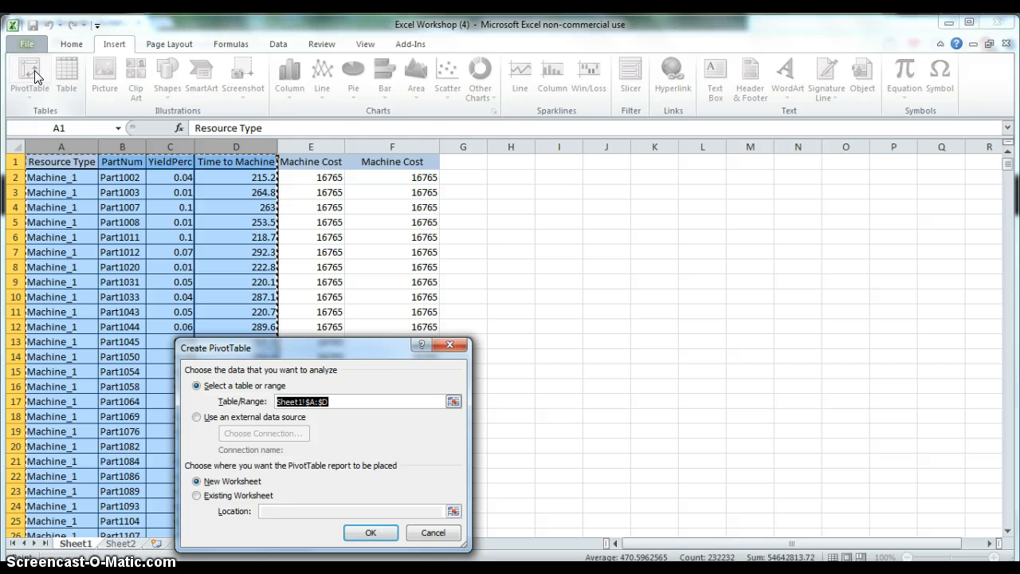
left_click(371, 532)
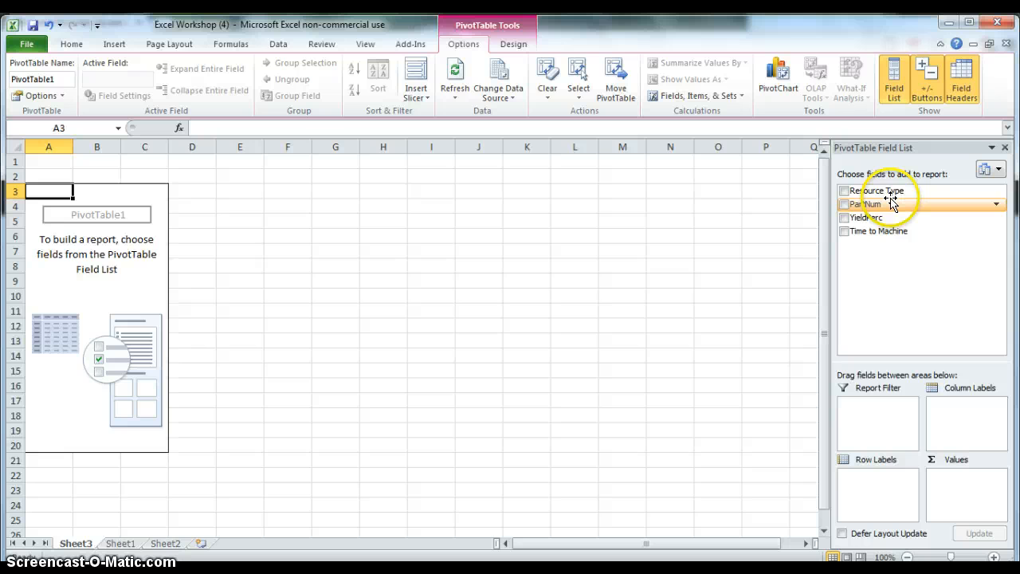
- Lay out the PivotTable with Resource Type as row labels and YieldPerc as values summarized by Average
left_click_drag(891, 204, 863, 480)
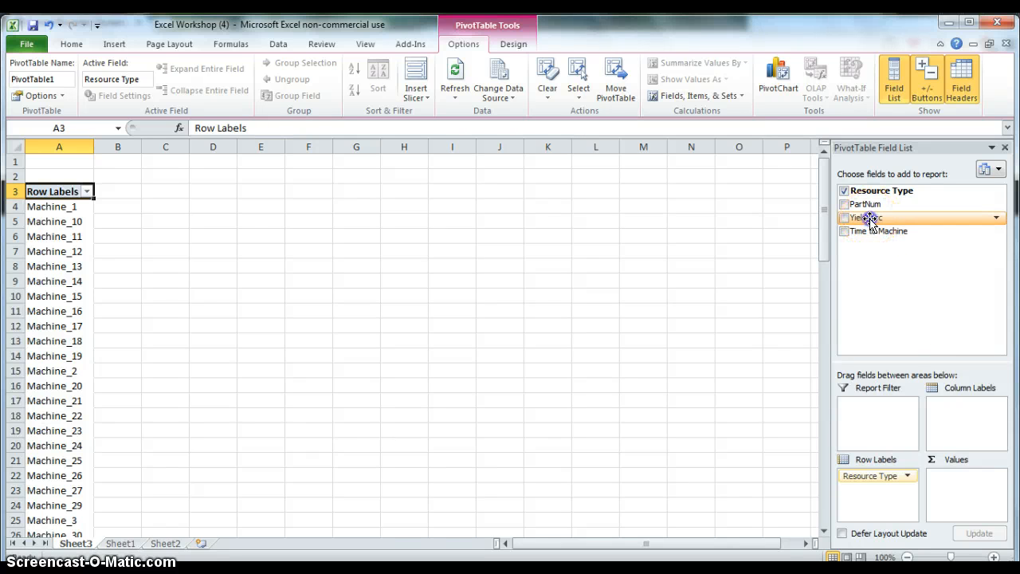
left_click_drag(870, 222, 952, 487)
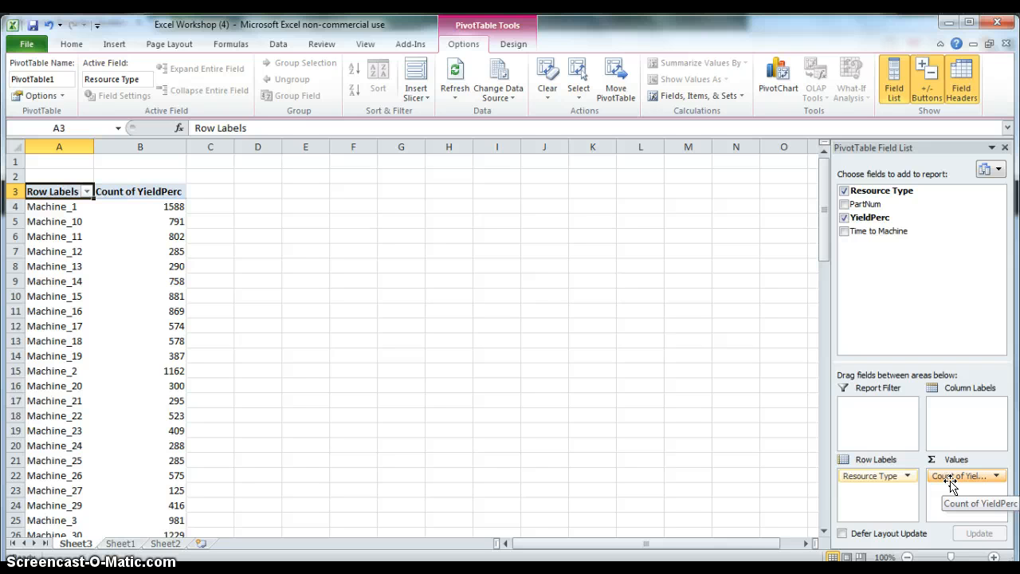
left_click(996, 475)
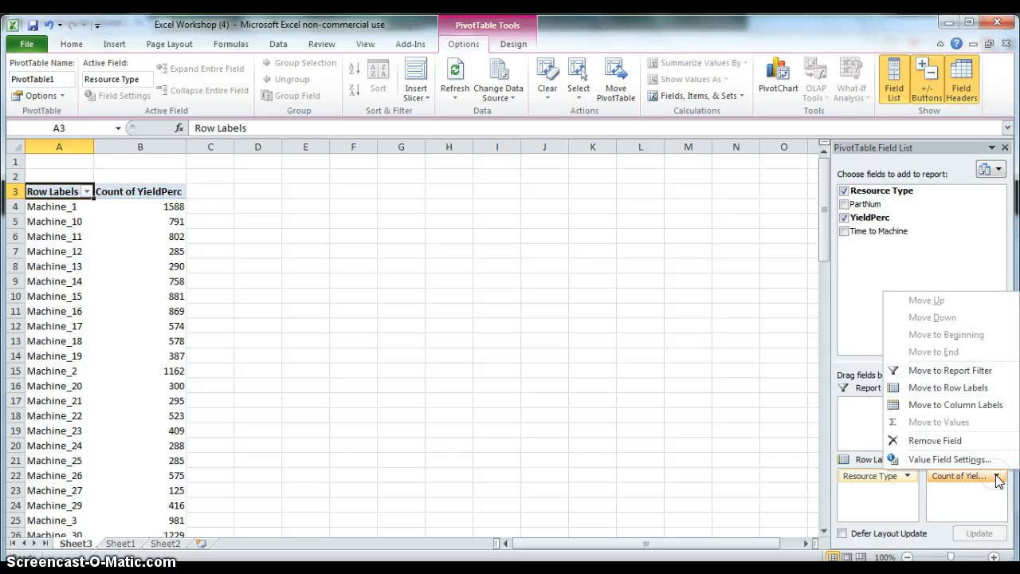
left_click(985, 464)
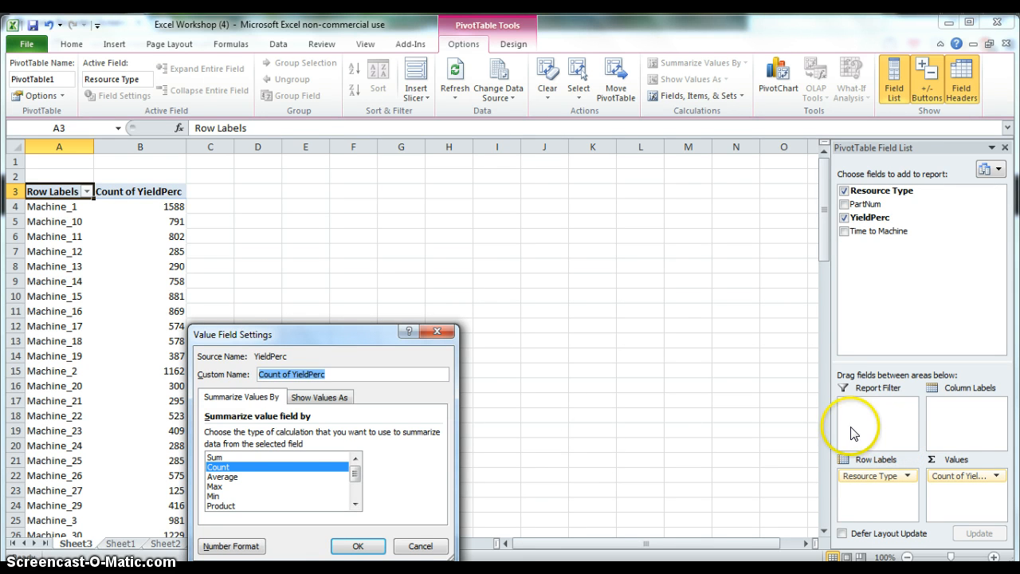
left_click(285, 477)
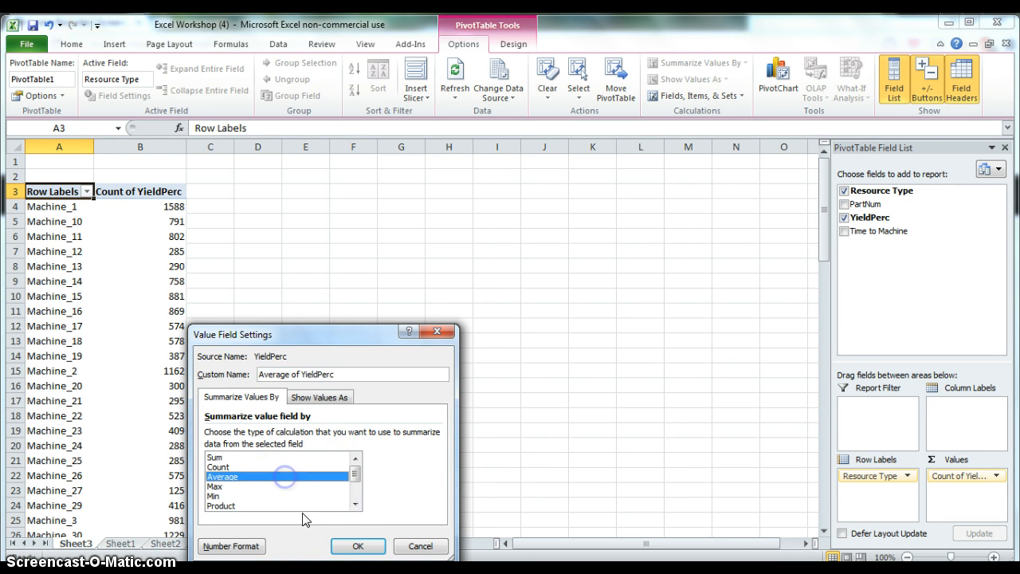
left_click(350, 547)
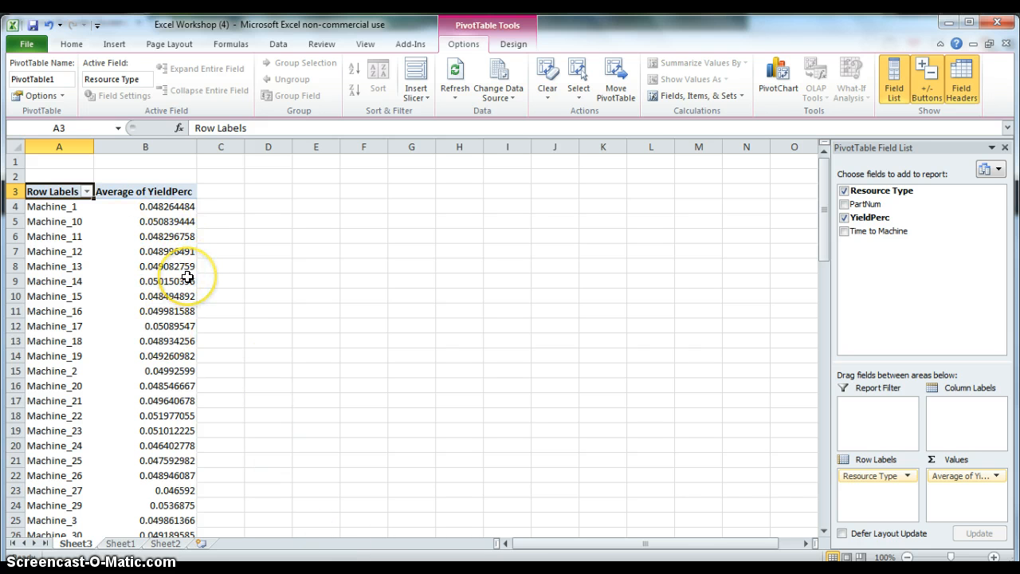
mouse_move(187, 276)
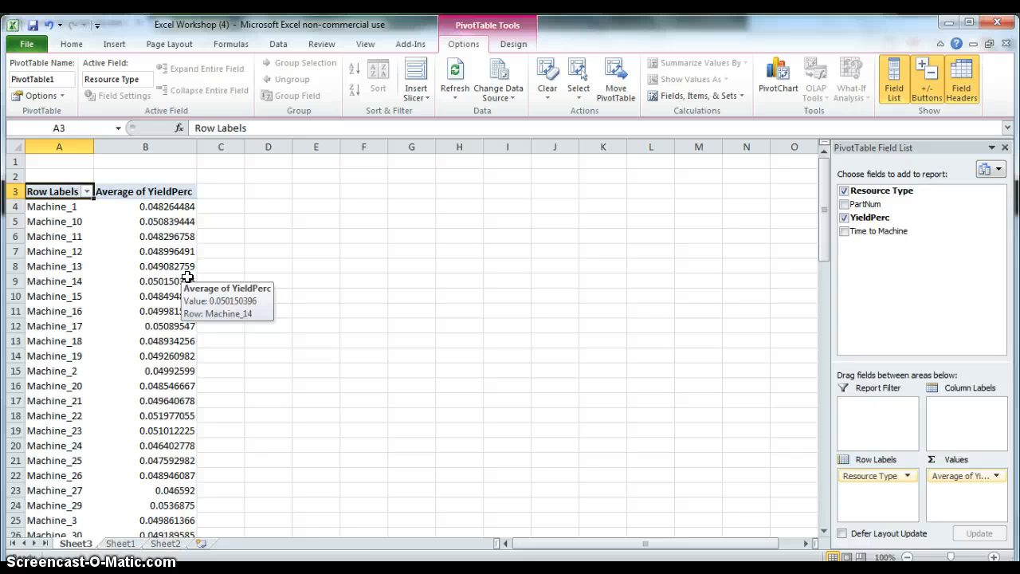
- Replace the average of YieldPerc in the PivotTable values with a count of PartNum for each Resource Type
left_click(996, 476)
left_click(983, 439)
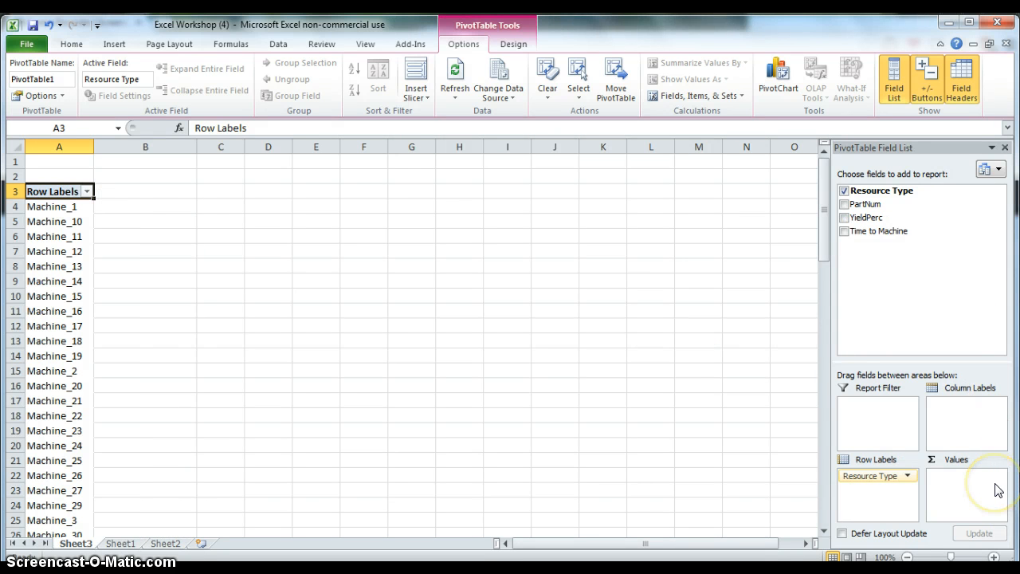
left_click_drag(877, 204, 962, 487)
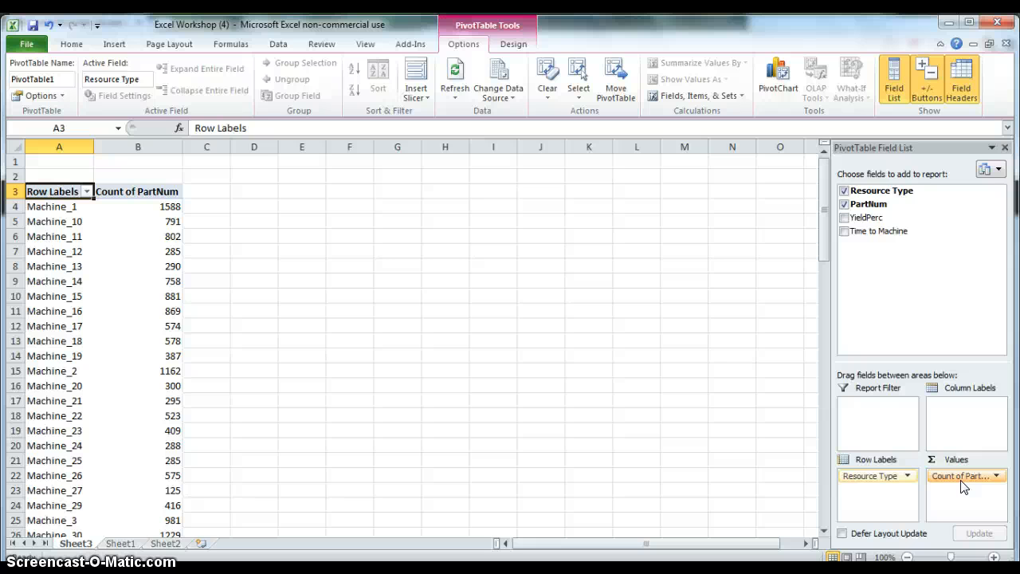
left_click_drag(962, 486, 664, 485)
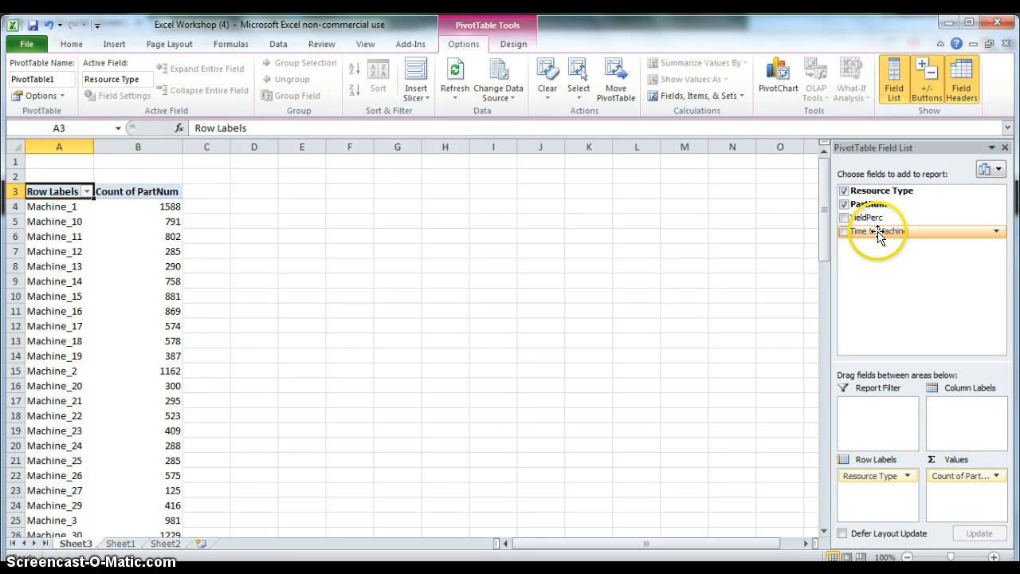
- Add Time to Machine as the PivotTable's report filter and accept its filter selection as (All)
left_click_drag(877, 231, 862, 417)
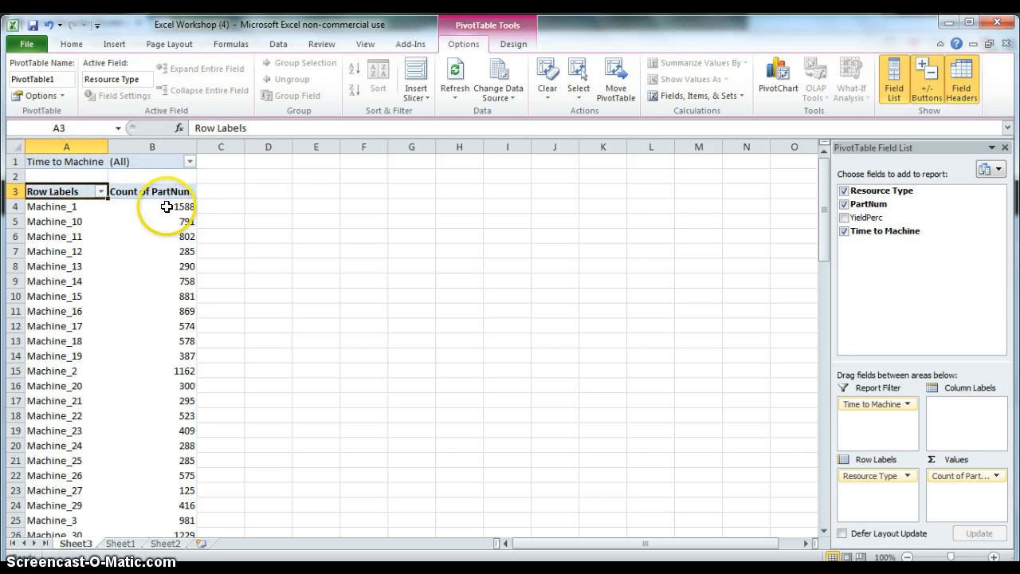
left_click(190, 160)
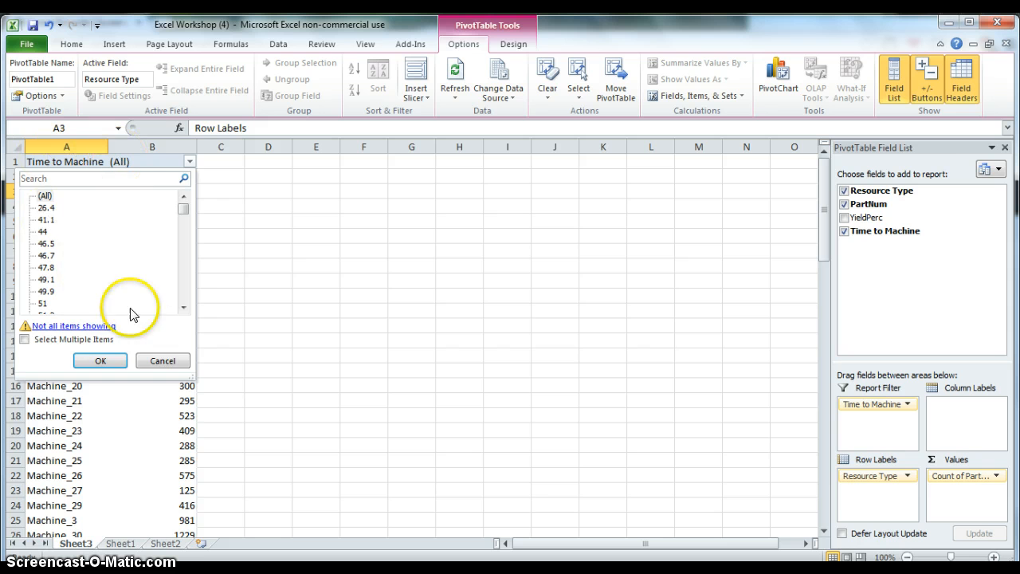
left_click(126, 363)
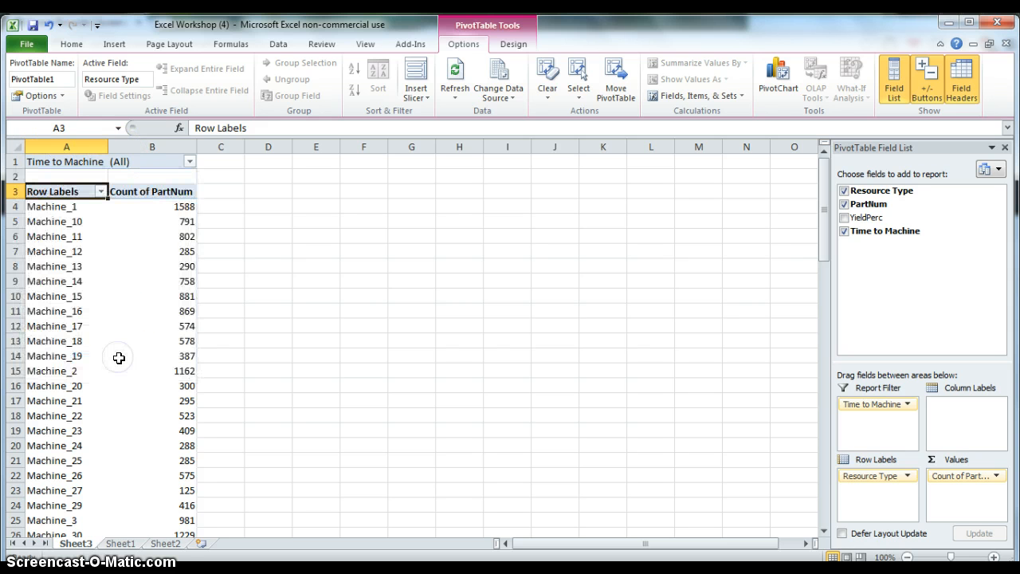